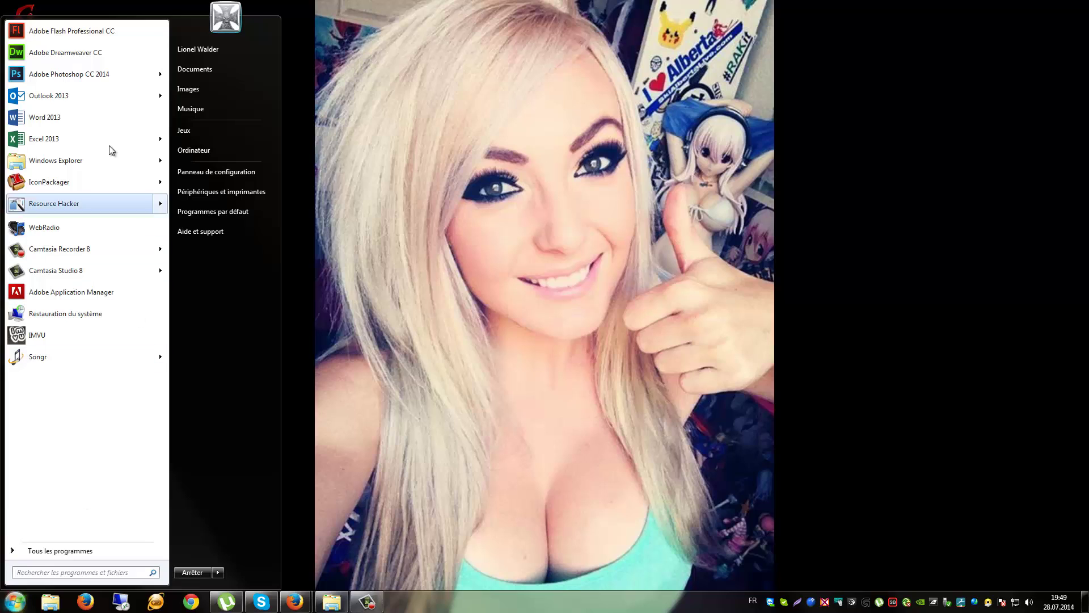
# Step: Open Photoshop and create a 256 × 256 pixel RGB document with a white background
pyautogui.click(102, 67)
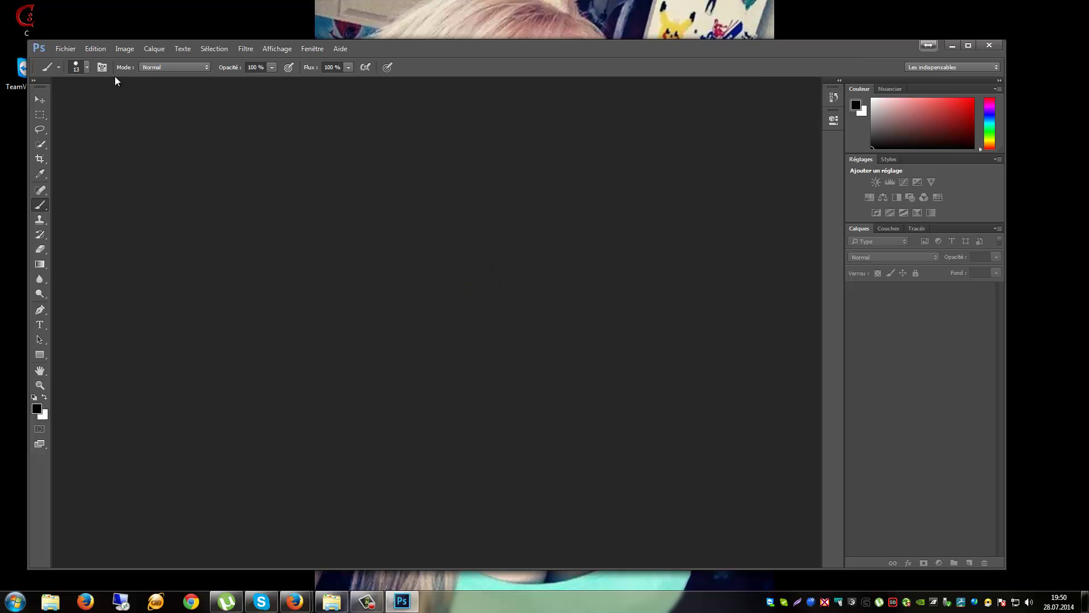
pyautogui.click(64, 49)
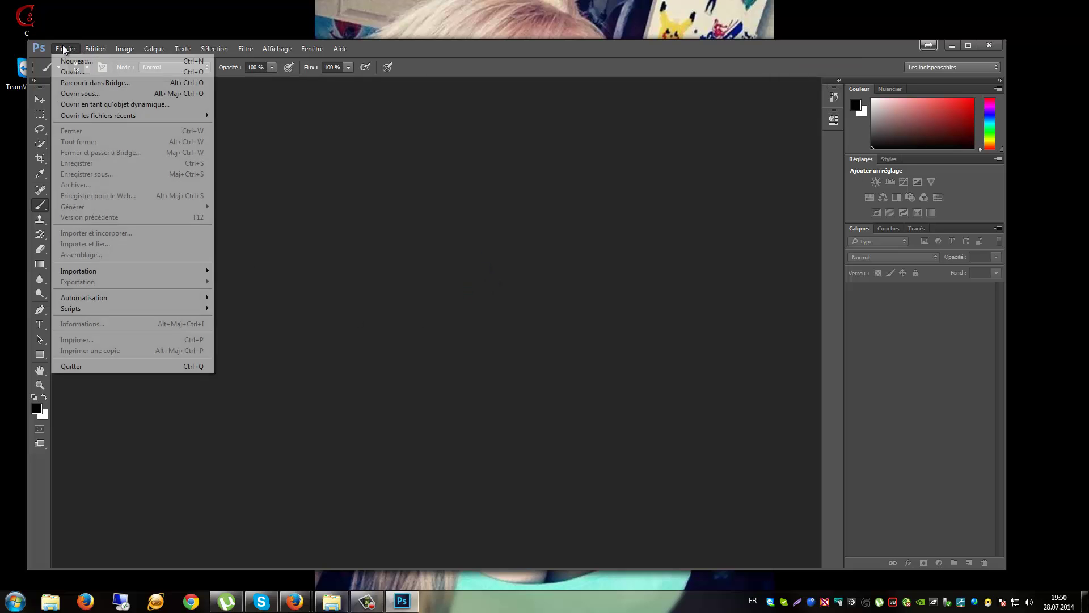
pyautogui.click(75, 63)
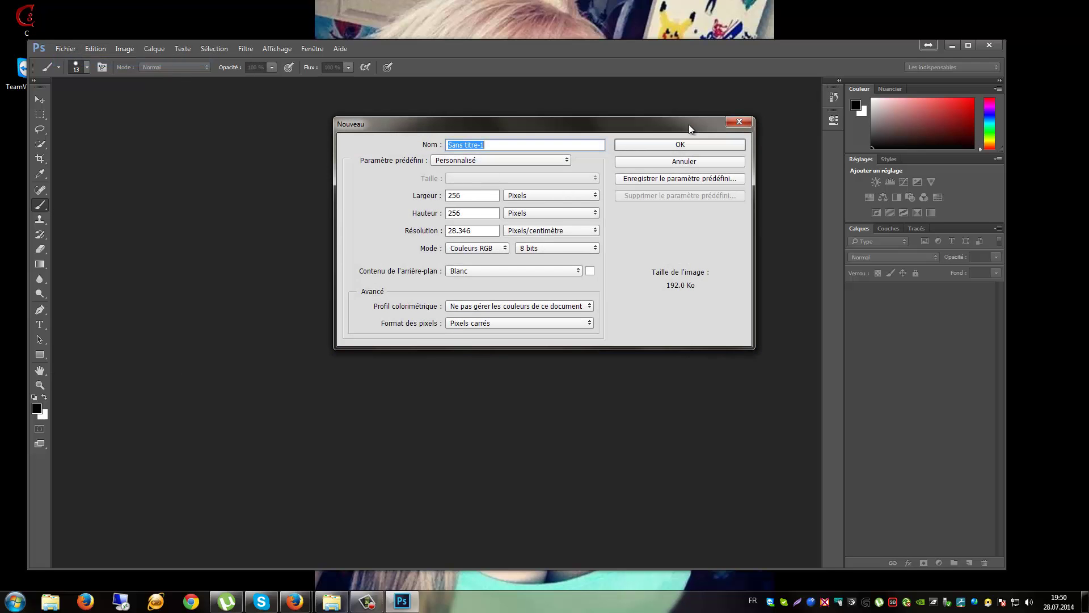
pyautogui.click(678, 146)
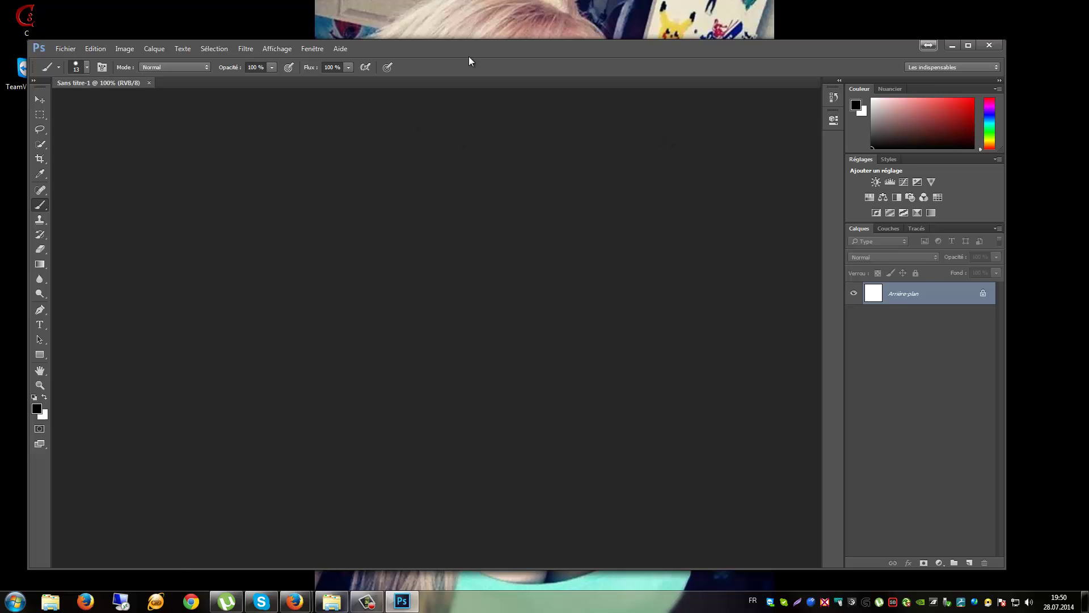
pyautogui.moveTo(466, 53); pyautogui.dragTo(481, 39)
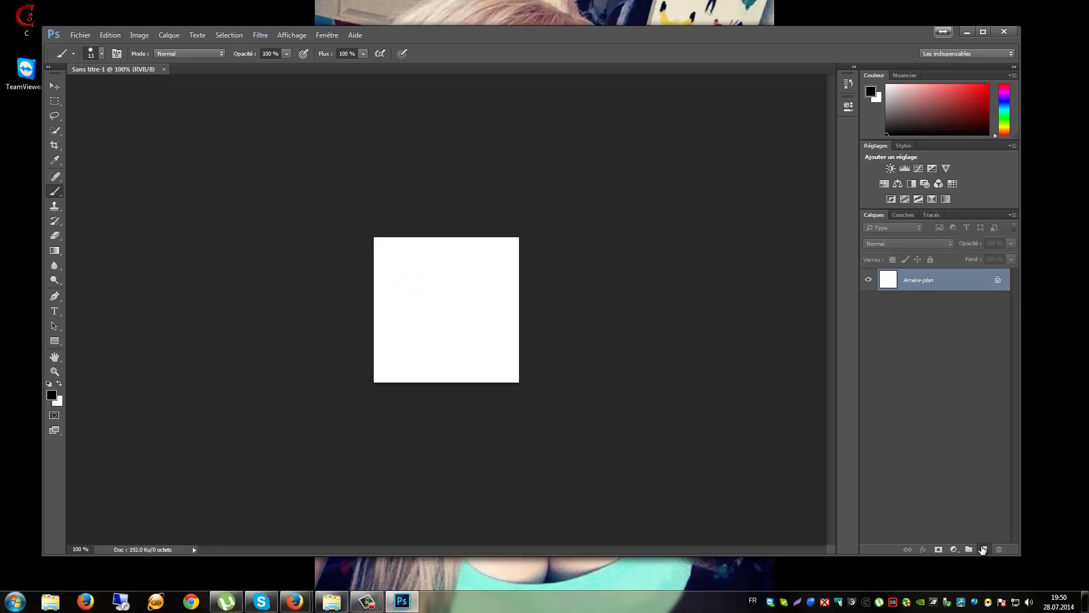
# Step: Add an empty layer, convert the locked white background into a regular layer and delete it
pyautogui.click(983, 549)
pyautogui.click(934, 305)
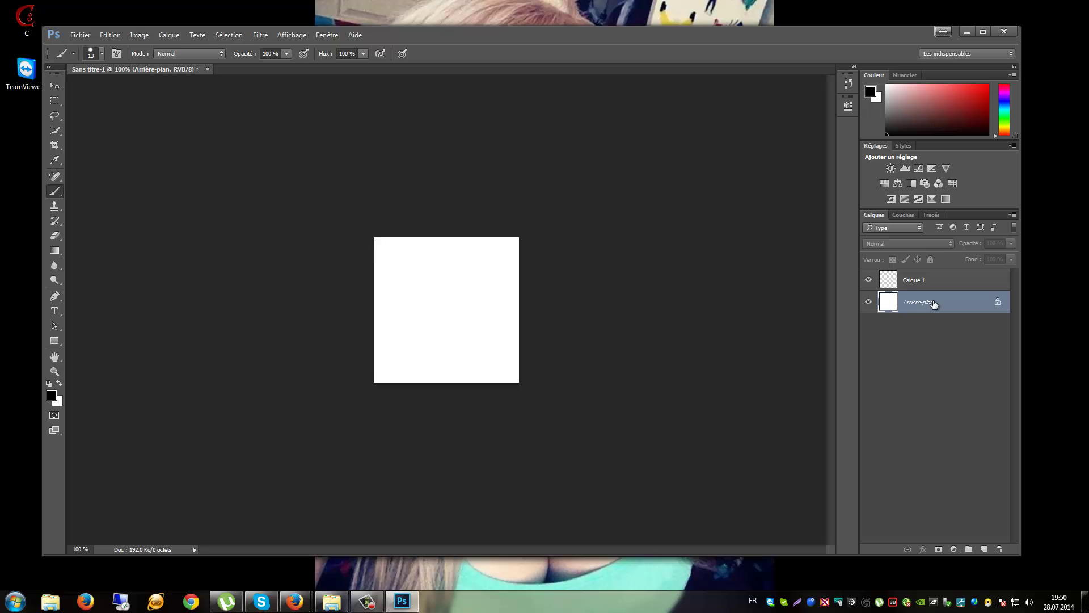
pyautogui.doubleClick(934, 305)
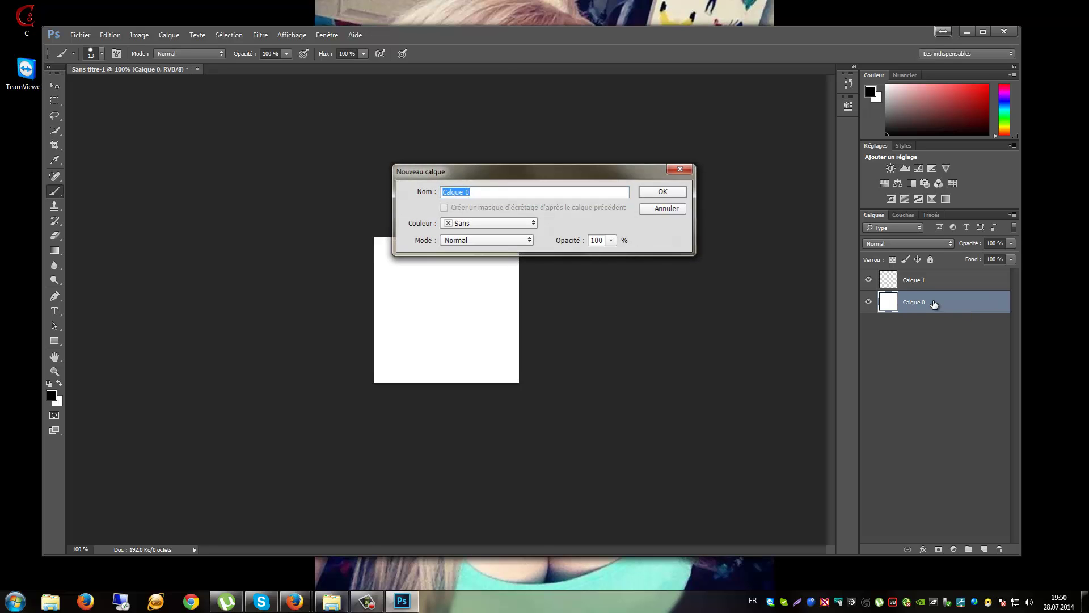
pyautogui.press('Return')
pyautogui.press('Delete')
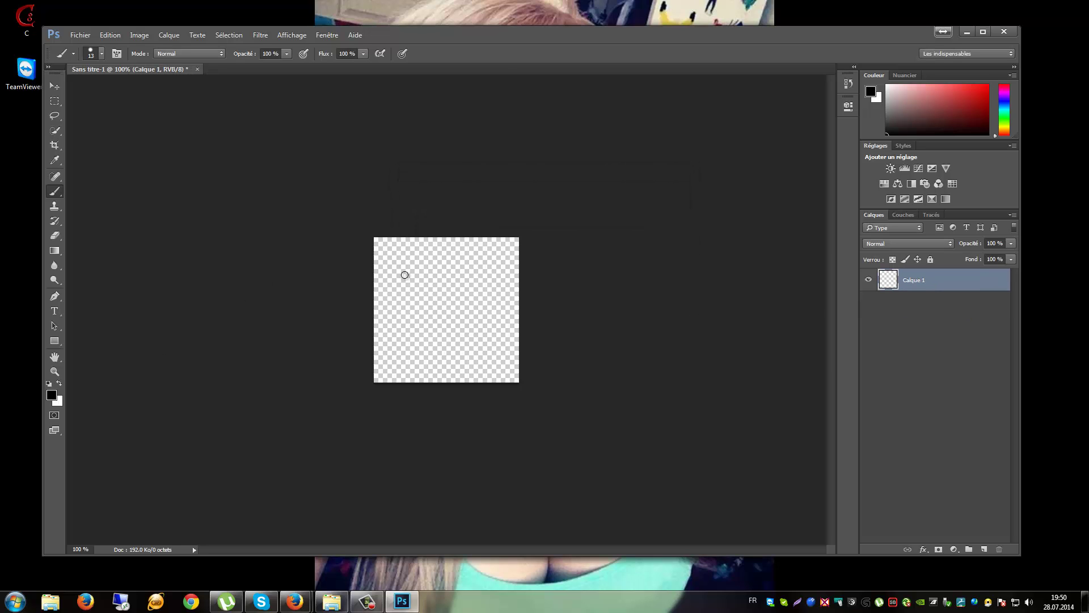
# Step: Paint a red smiley face with a "D:" beside its mouth on the transparent layer, using the 13 px brush
pyautogui.click(983, 89)
pyautogui.moveTo(414, 266)
pyautogui.mouseDown()
pyautogui.moveTo(392, 293)
pyautogui.moveTo(430, 290)
pyautogui.moveTo(416, 270)
pyautogui.moveTo(437, 274)
pyautogui.moveTo(452, 301)
pyautogui.moveTo(481, 276)
pyautogui.moveTo(460, 267)
pyautogui.mouseUp()
pyautogui.moveTo(399, 325)
pyautogui.mouseDown()
pyautogui.moveTo(432, 356)
pyautogui.moveTo(466, 313)
pyautogui.moveTo(472, 321)
pyautogui.moveTo(388, 314)
pyautogui.moveTo(417, 316)
pyautogui.mouseUp()
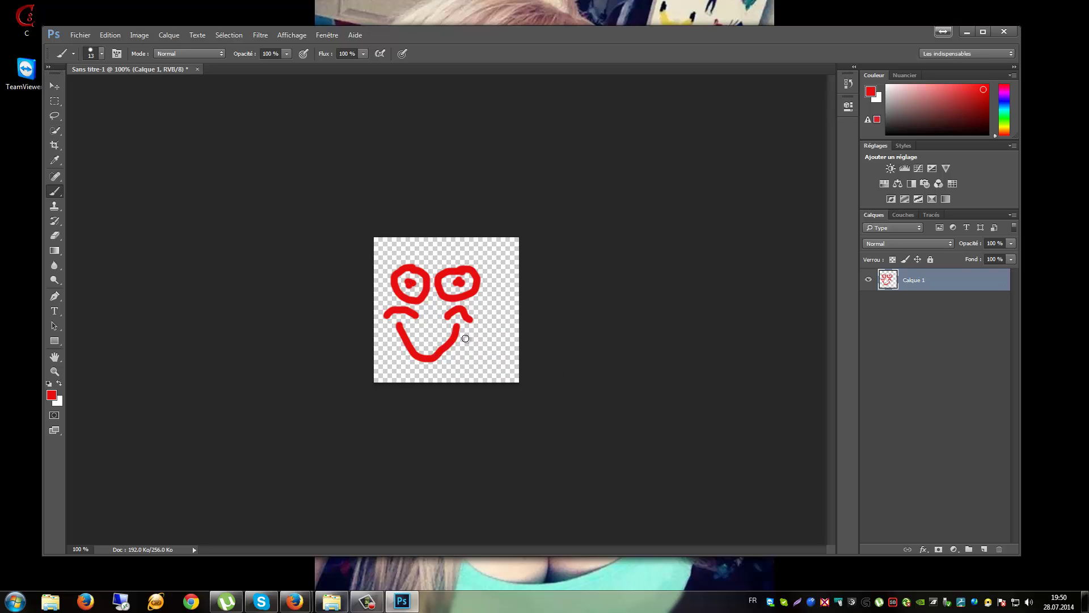
pyautogui.moveTo(465, 339)
pyautogui.mouseDown()
pyautogui.moveTo(463, 375)
pyautogui.moveTo(471, 332)
pyautogui.moveTo(491, 368)
pyautogui.moveTo(464, 375)
pyautogui.mouseUp()
pyautogui.click(507, 349)
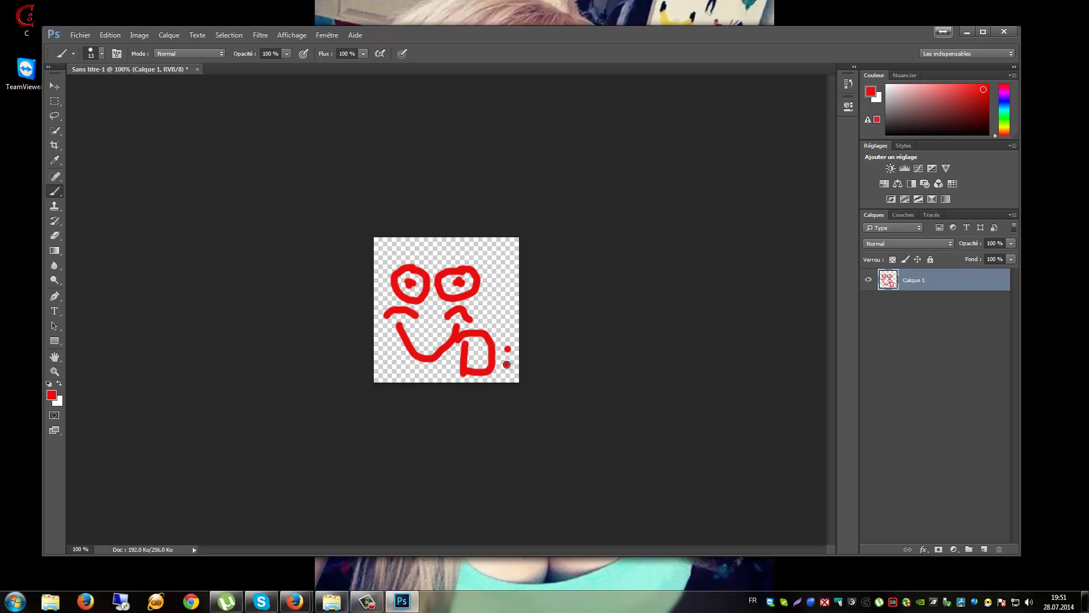
# Step: Apply Bevel & Emboss with Contour, a 3 px black outside stroke, Satin and Color Overlay to the drawing's layer
pyautogui.doubleClick(915, 279)
pyautogui.doubleClick(886, 278)
pyautogui.click(553, 143)
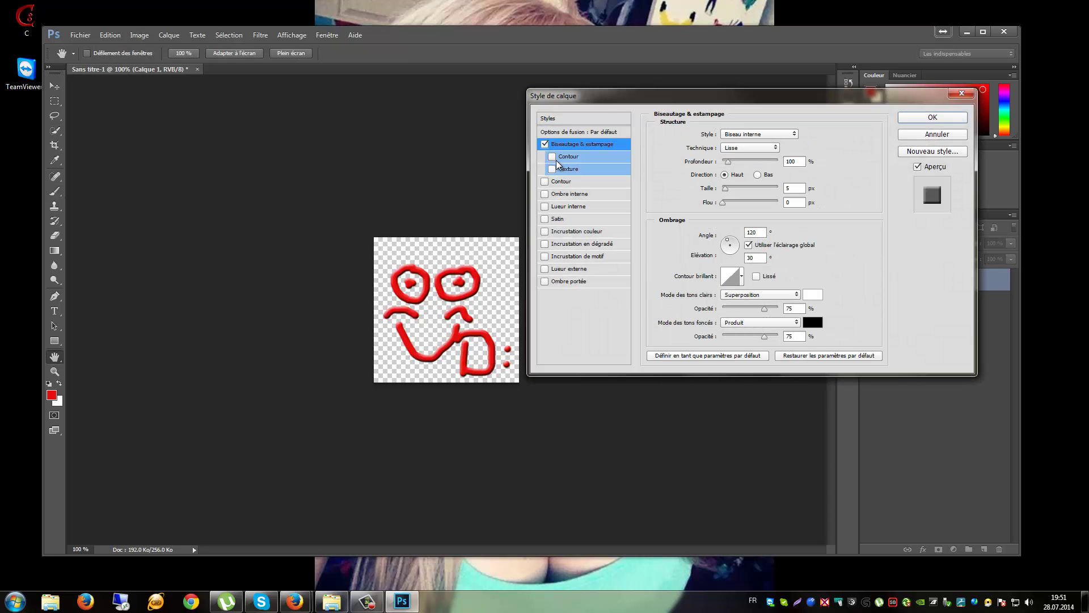
pyautogui.click(552, 156)
pyautogui.click(546, 182)
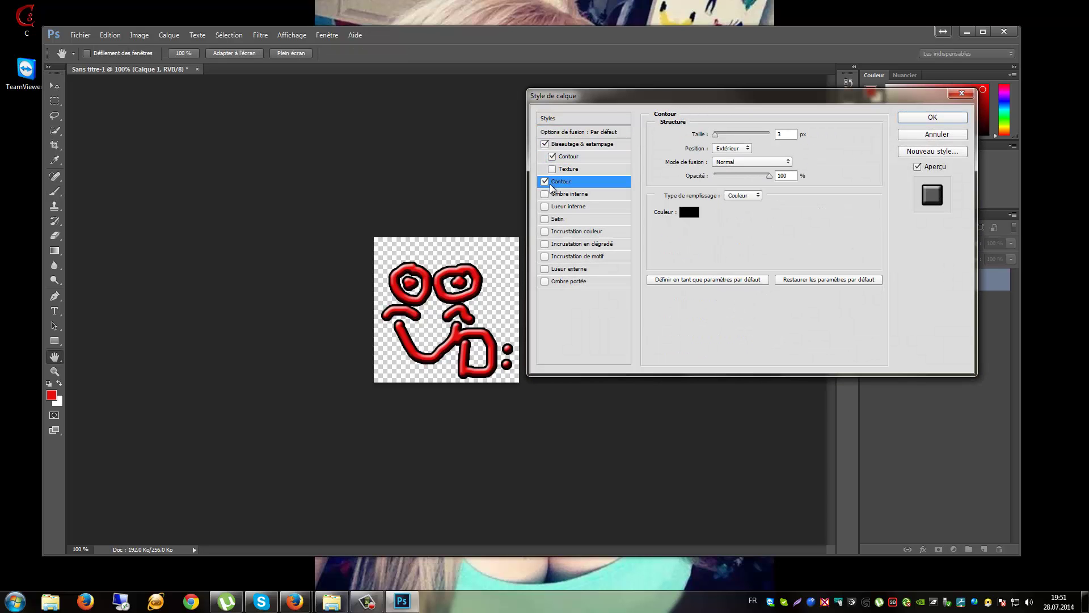
pyautogui.click(546, 232)
pyautogui.click(546, 219)
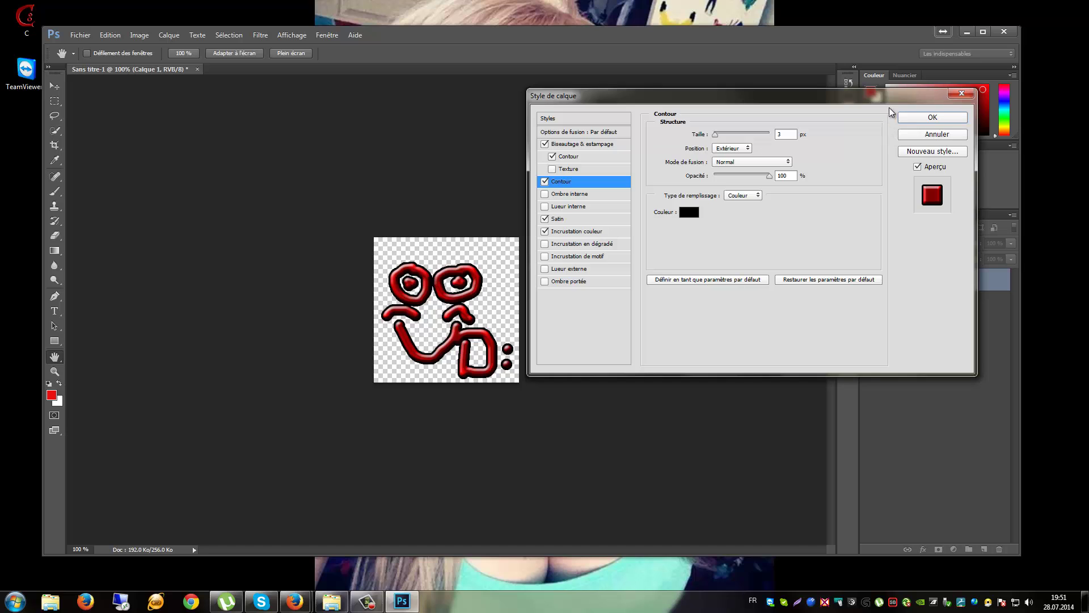
pyautogui.click(914, 117)
# Step: Start saving the image as a new file in the ICO (Windows Icon) format
pyautogui.click(80, 35)
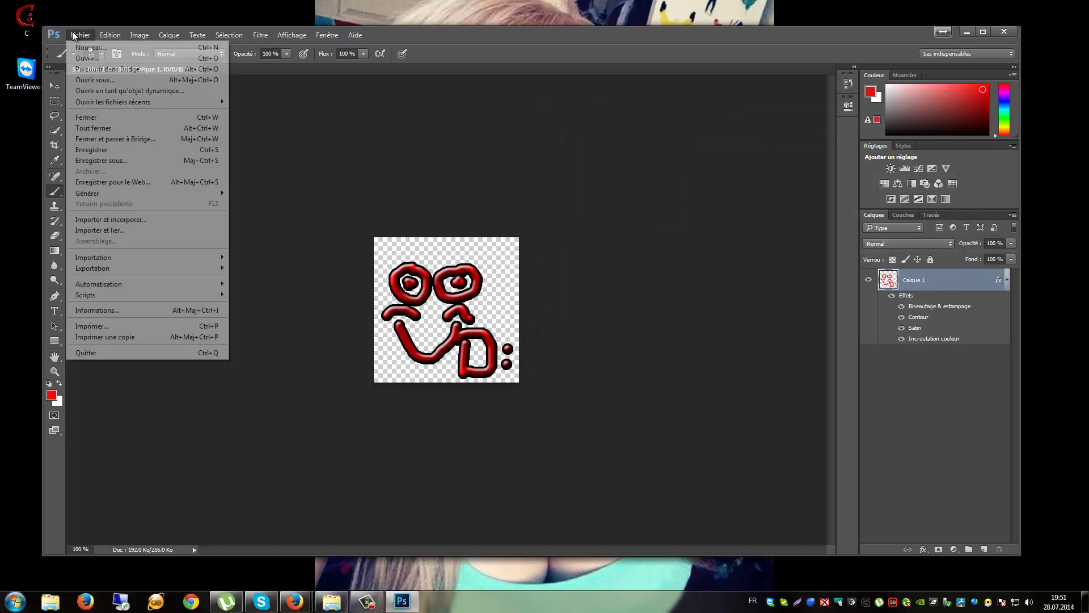
pyautogui.click(119, 160)
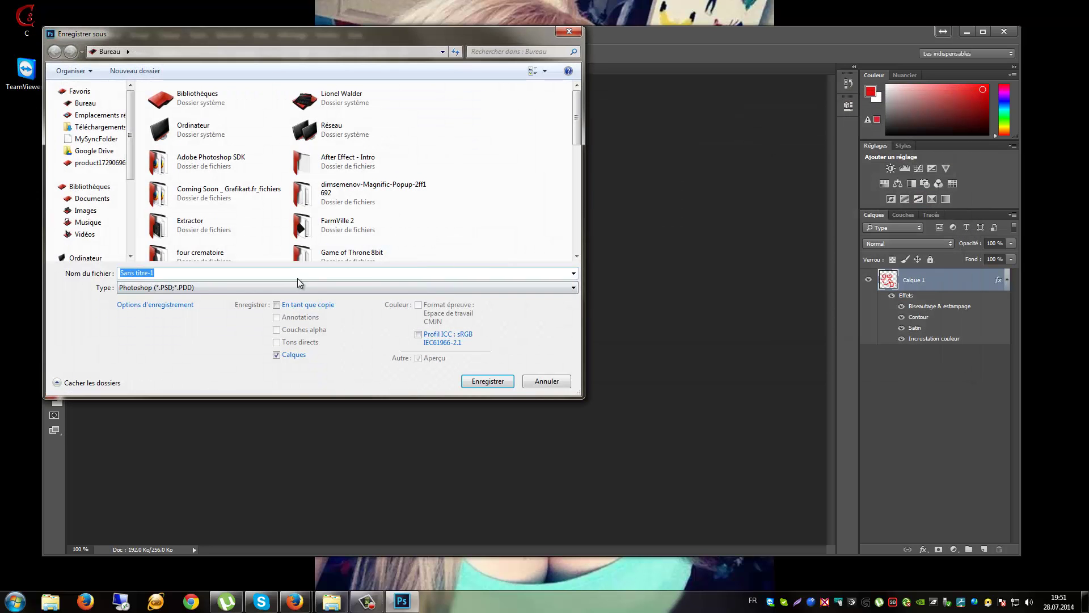
pyautogui.click(286, 286)
pyautogui.click(220, 385)
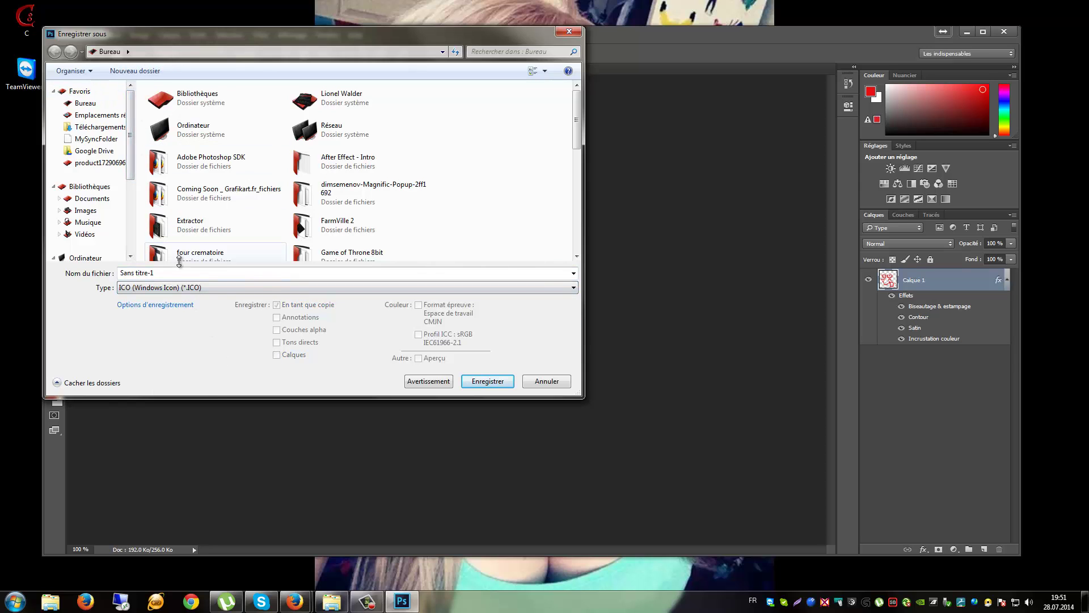
pyautogui.click(166, 274)
pyautogui.write('d:')
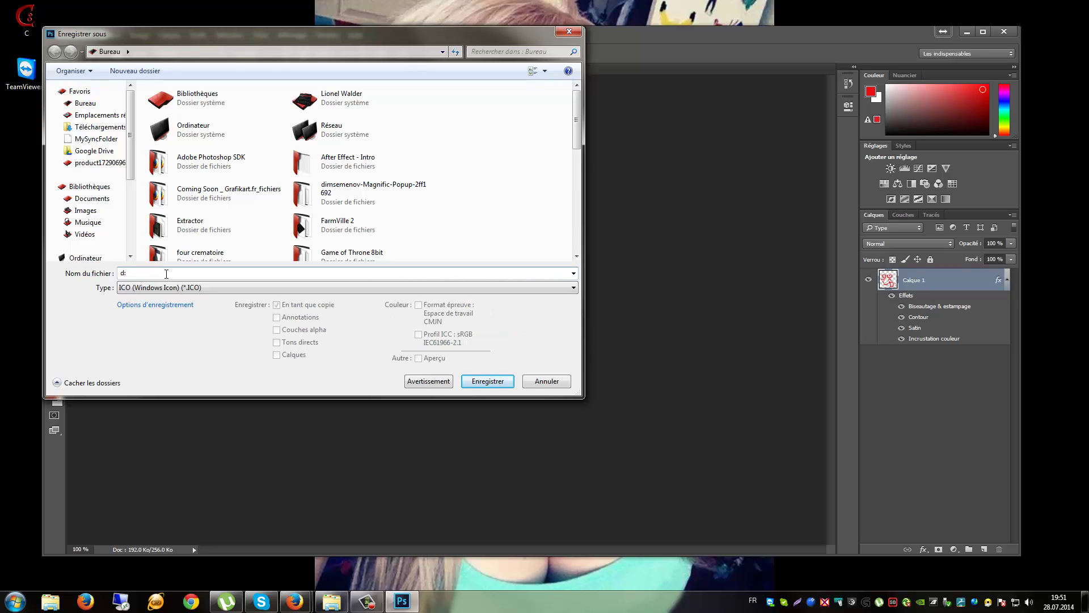
pyautogui.press('Return')
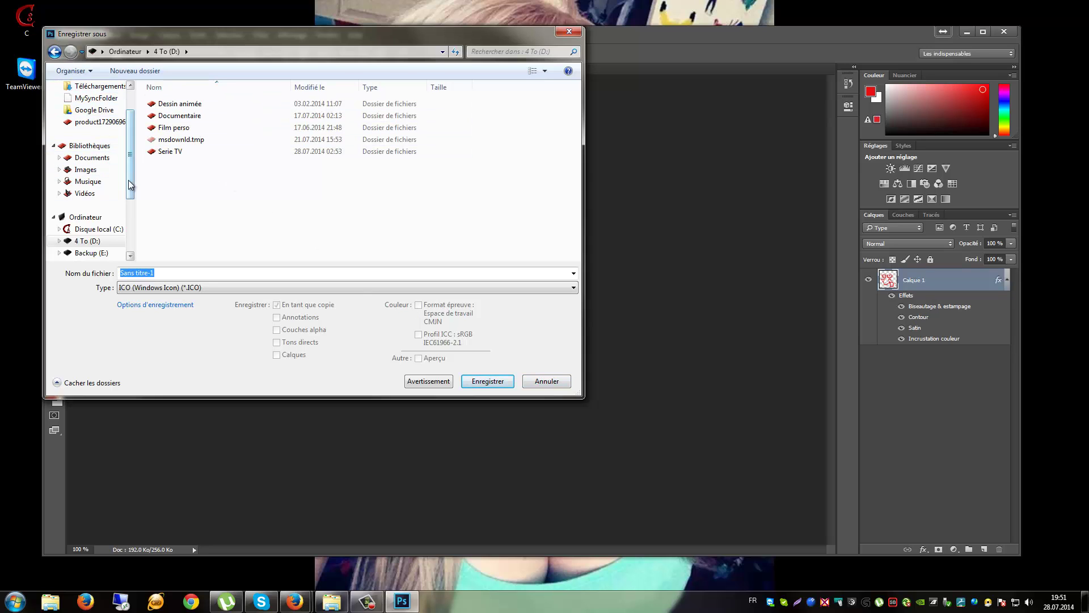
pyautogui.scroll(2, 94, 130)
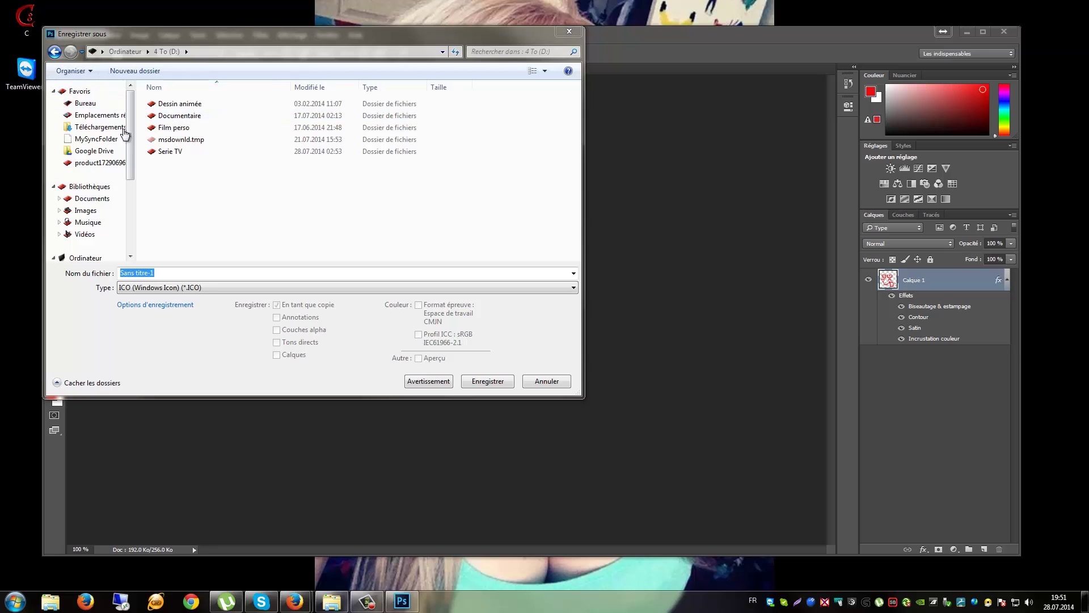
pyautogui.click(78, 102)
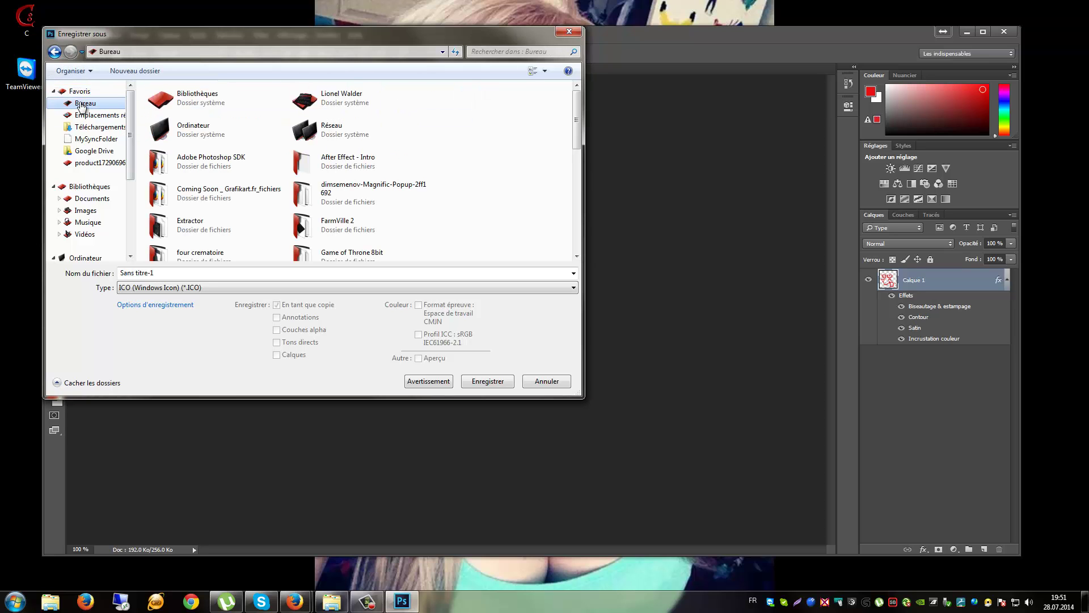
# Step: Name the icon file "d" and save it to the Desktop in the Standard ICO format
pyautogui.click(186, 276)
pyautogui.write('d:')
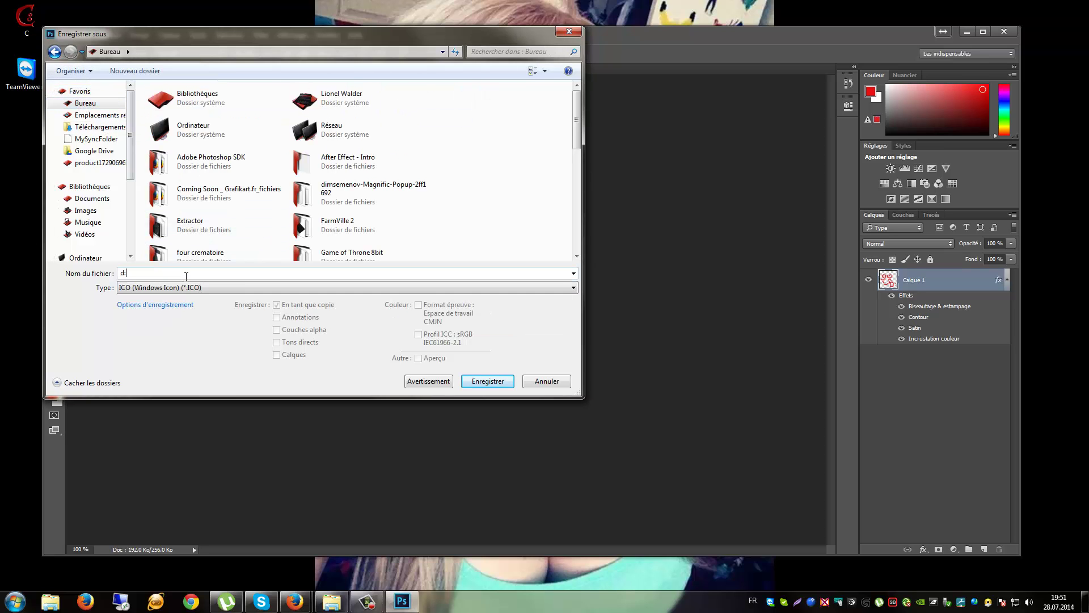
pyautogui.press('BackSpace')
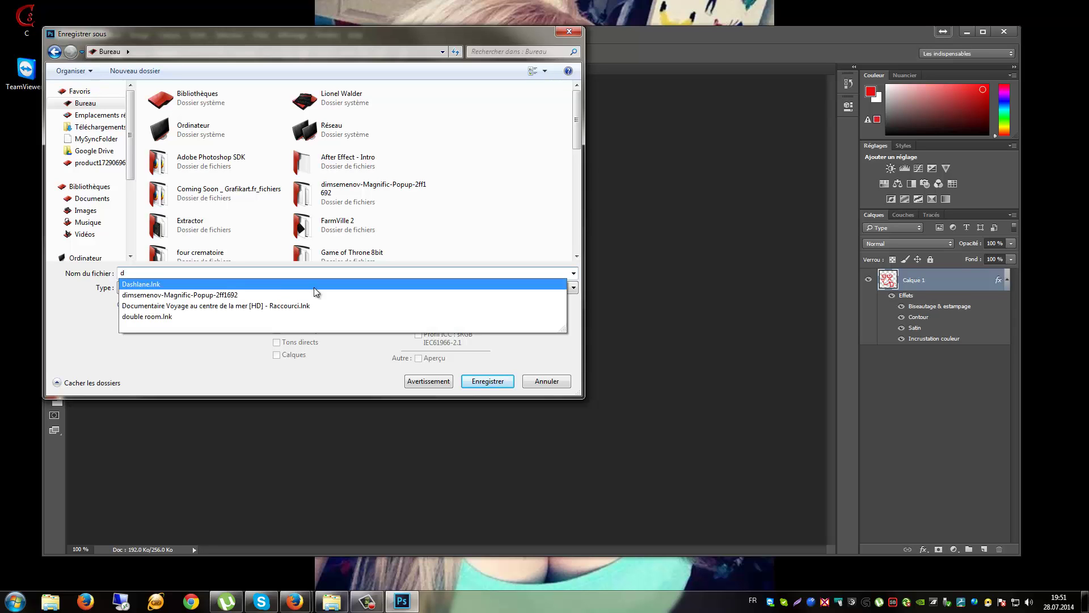
pyautogui.click(479, 382)
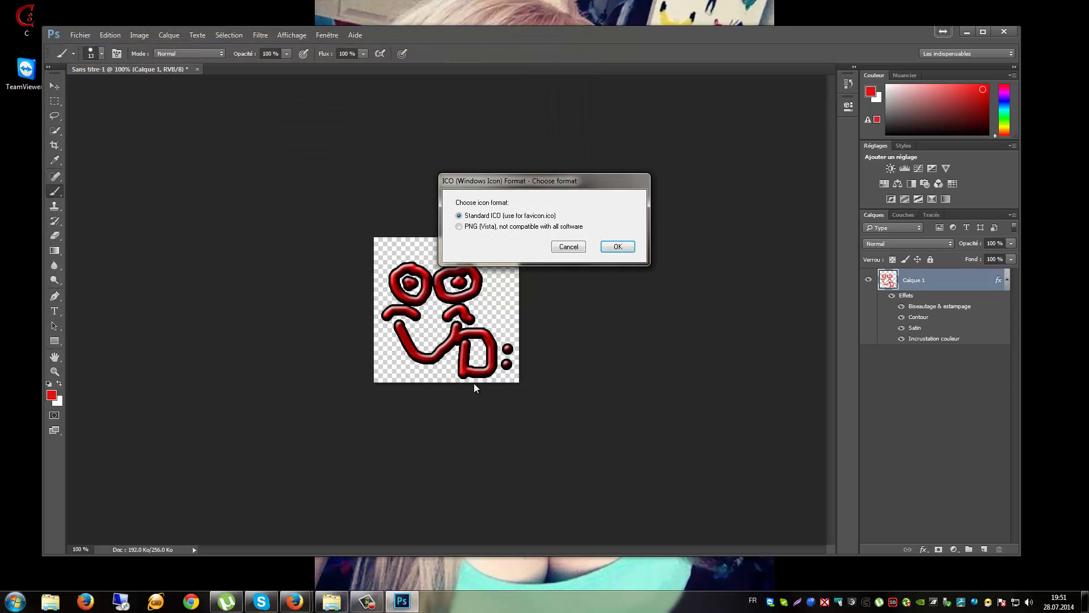
pyautogui.click(605, 246)
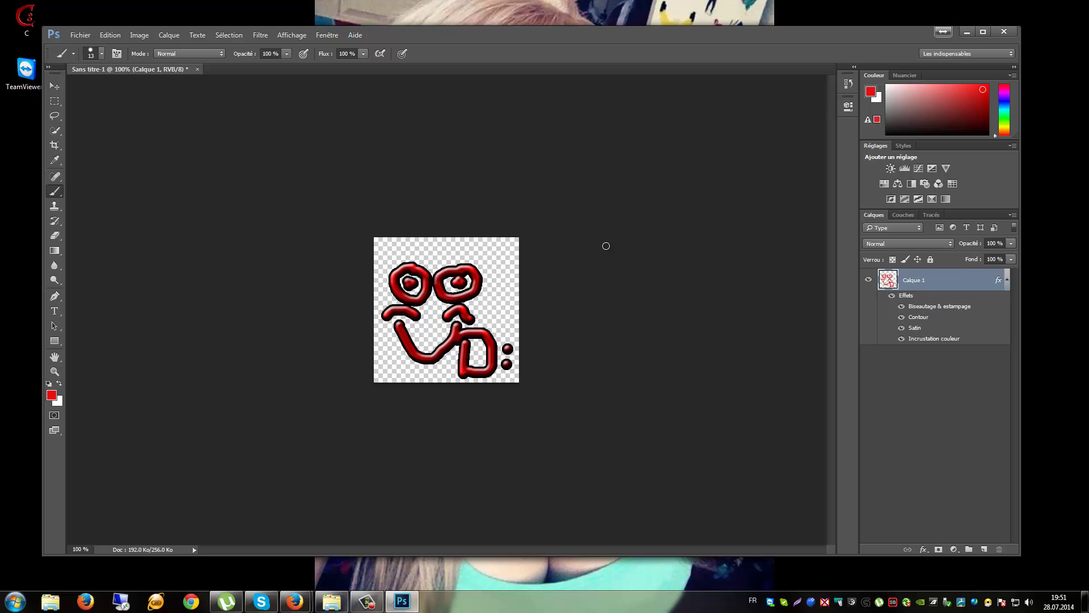
# Step: Minimize Photoshop and rename the saved desktop file to d.ico, accepting the extension change
pyautogui.click(964, 32)
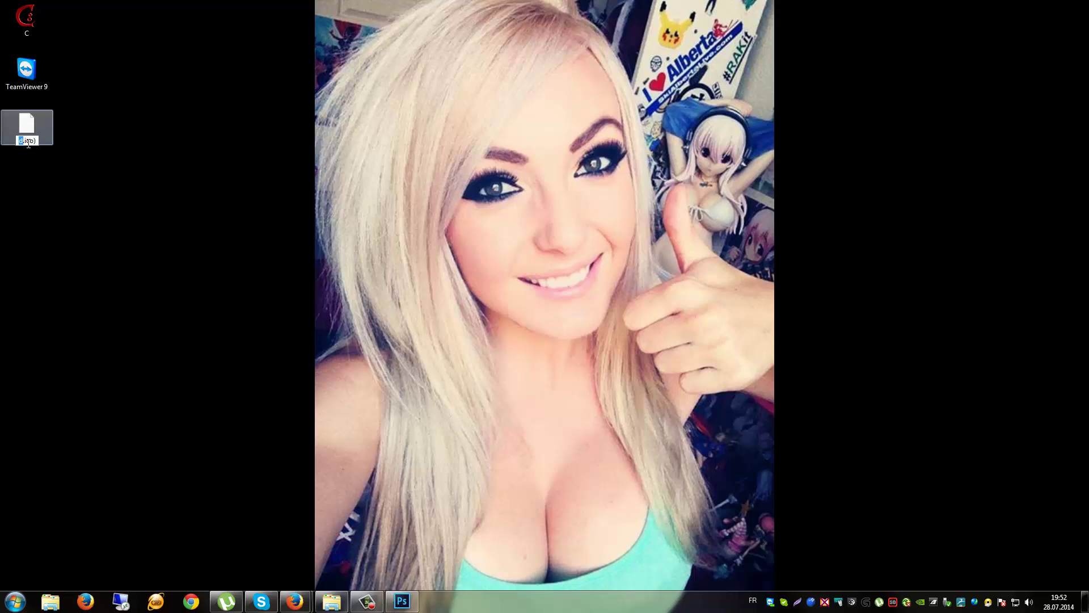
pyautogui.press('Return')
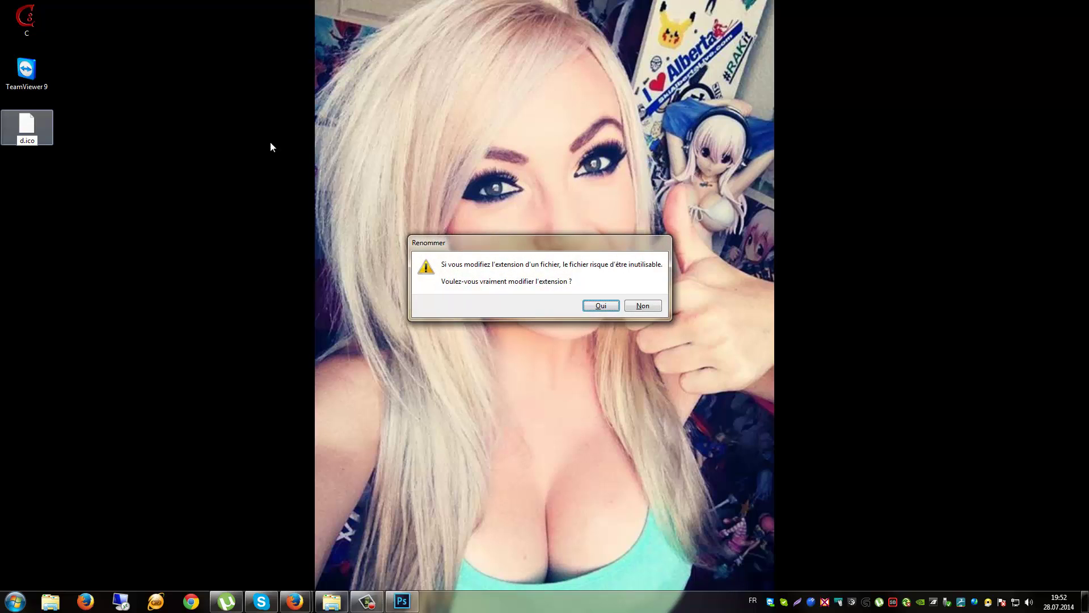
pyautogui.click(601, 302)
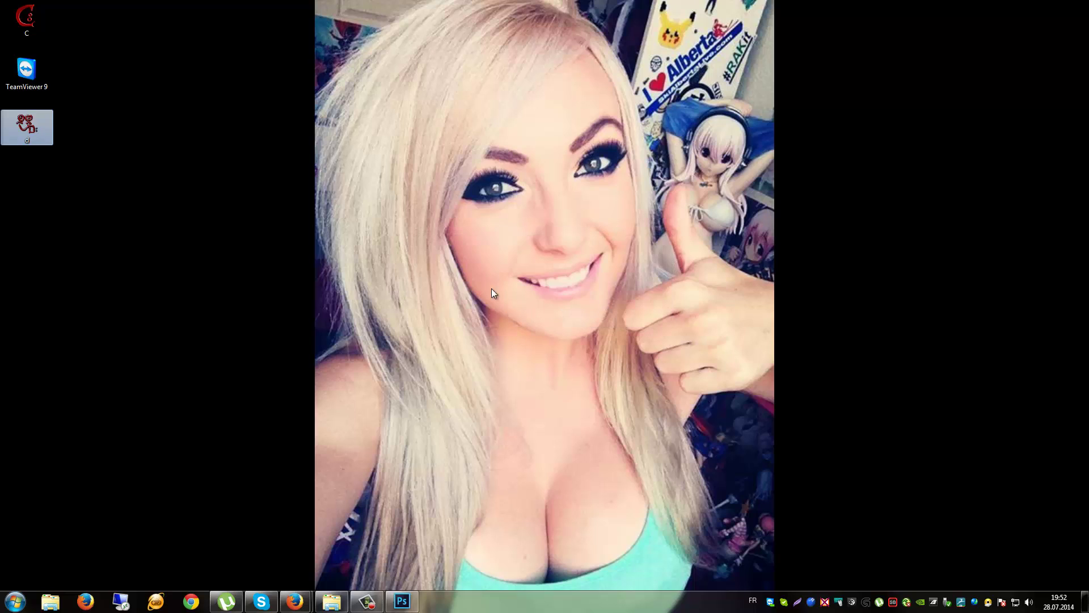
pyautogui.click(41, 126)
# Step: Search Windows for regedit, launch the Registry Editor and move its window clear of the desktop icons
pyautogui.click(15, 601)
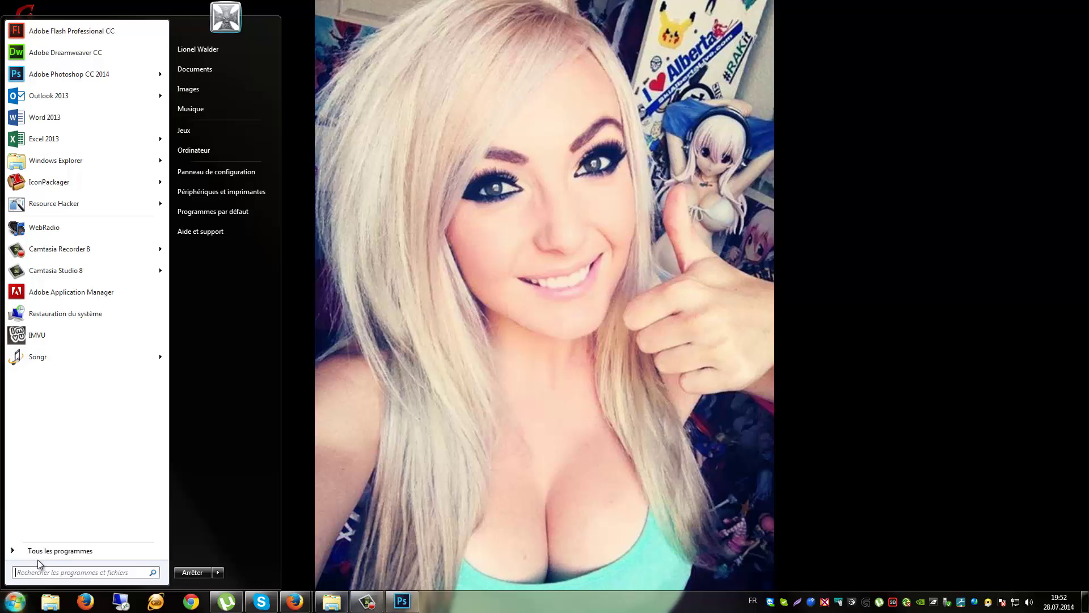
pyautogui.write('re')
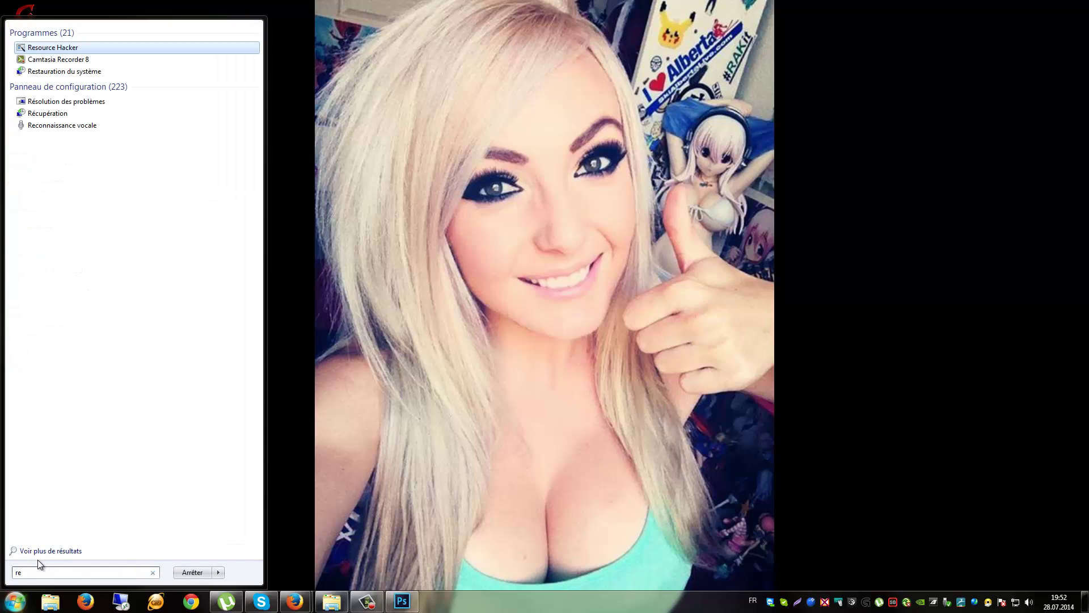
pyautogui.write('gedit')
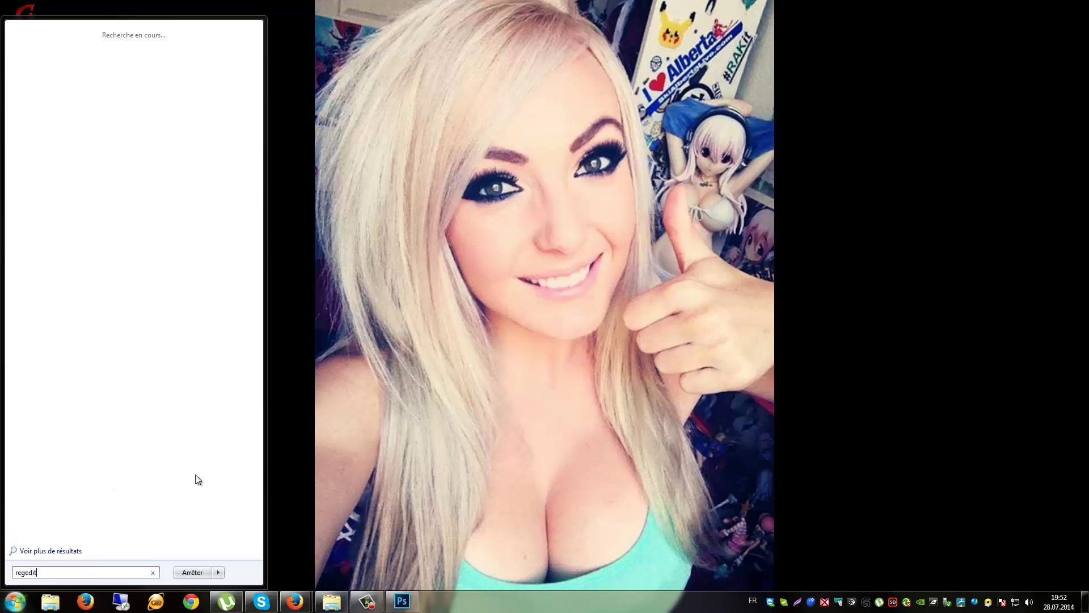
pyautogui.press('Return')
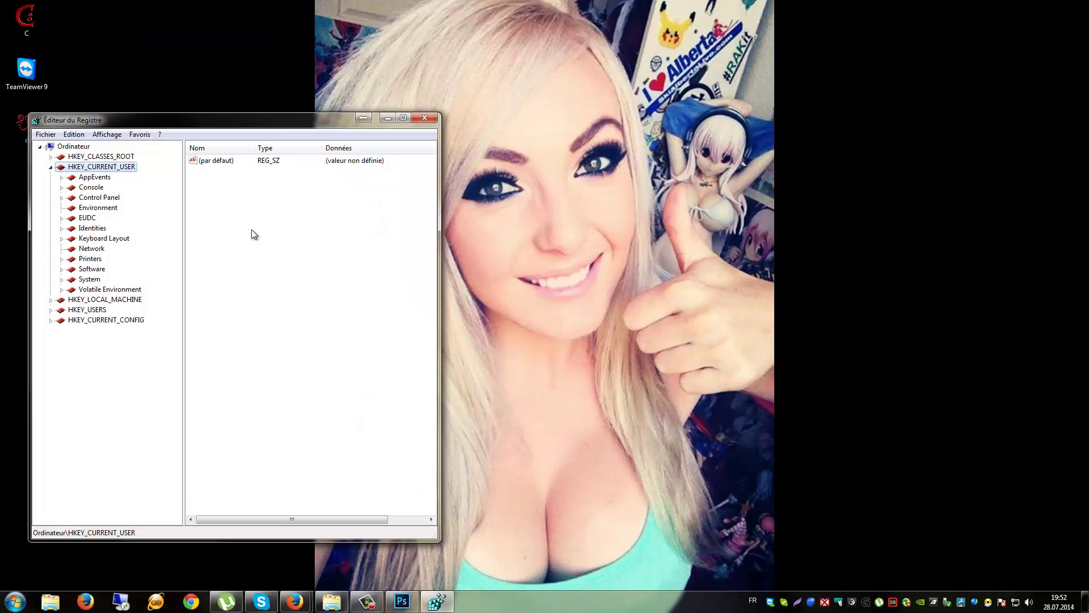
pyautogui.moveTo(164, 121); pyautogui.dragTo(413, 82)
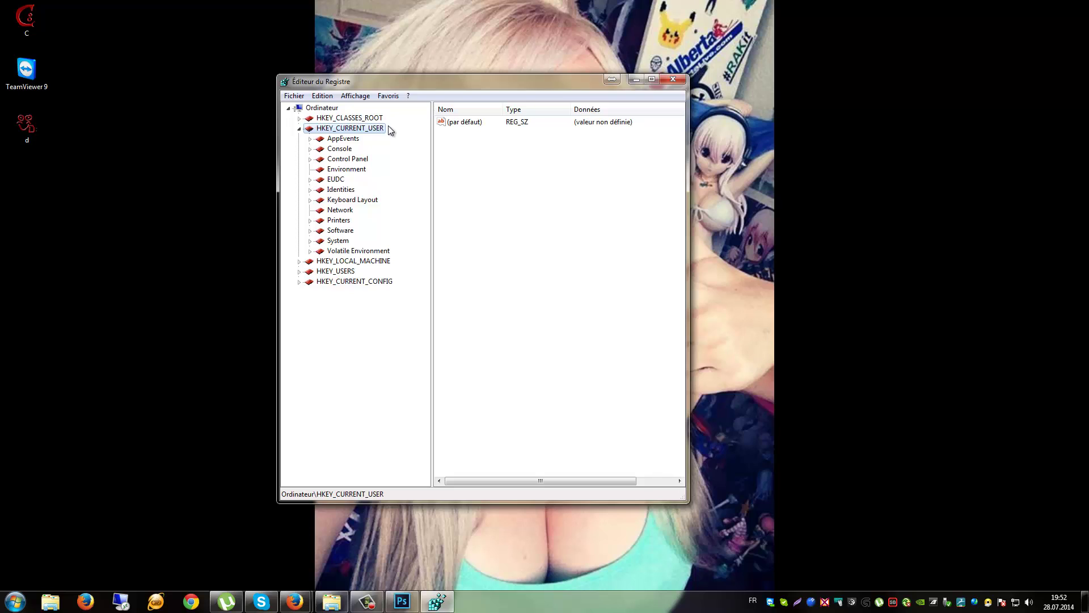
# Step: Expand the HKEY_CURRENT_USER registry tree through Software and Classes down to the Applications subkeys
pyautogui.click(310, 231)
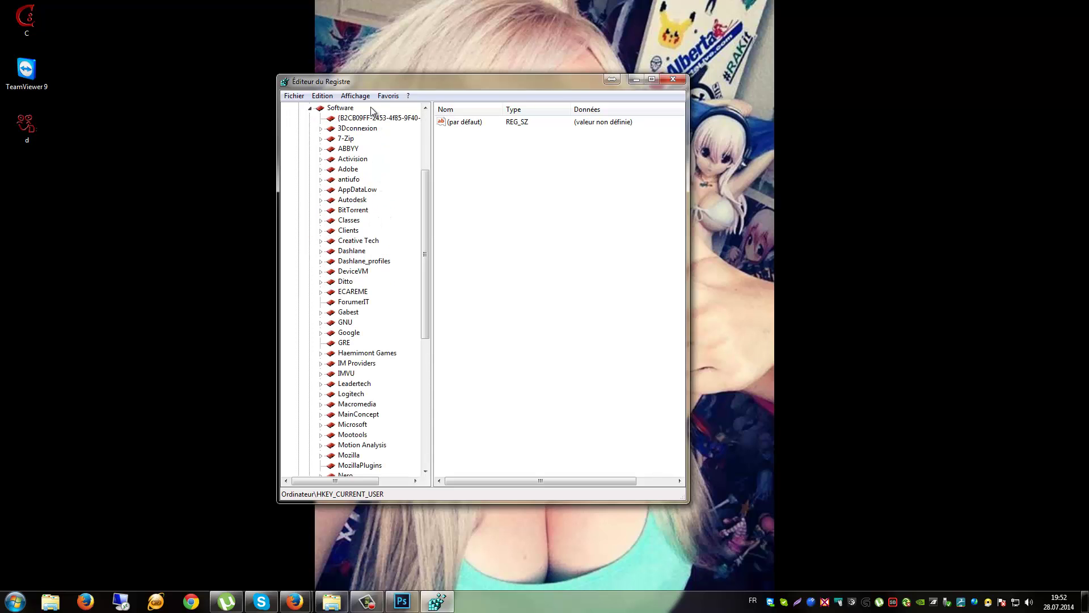
pyautogui.click(320, 220)
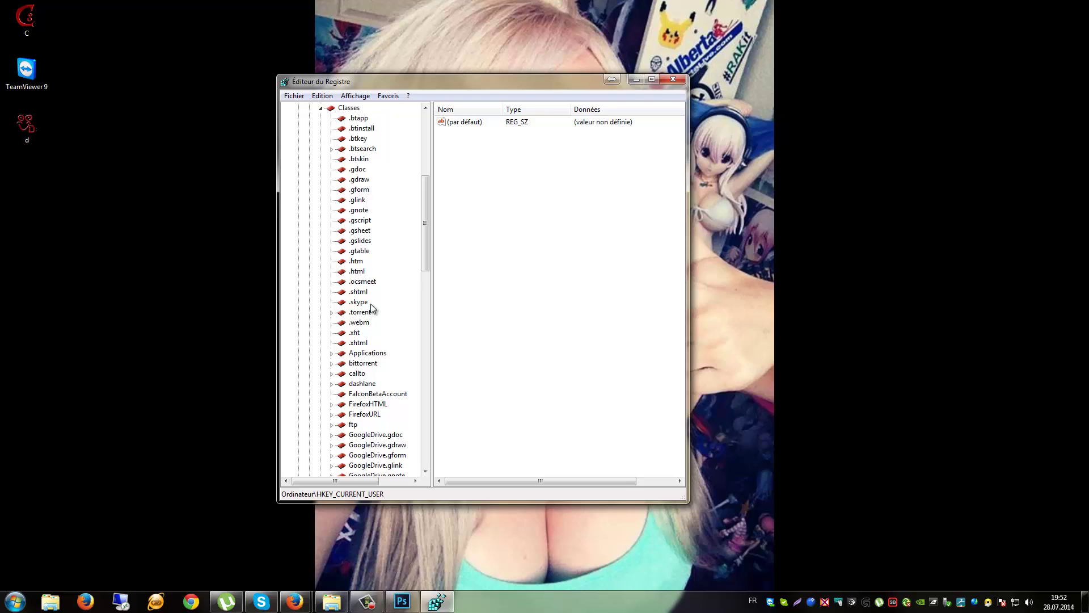
pyautogui.scroll(-2, 371, 308)
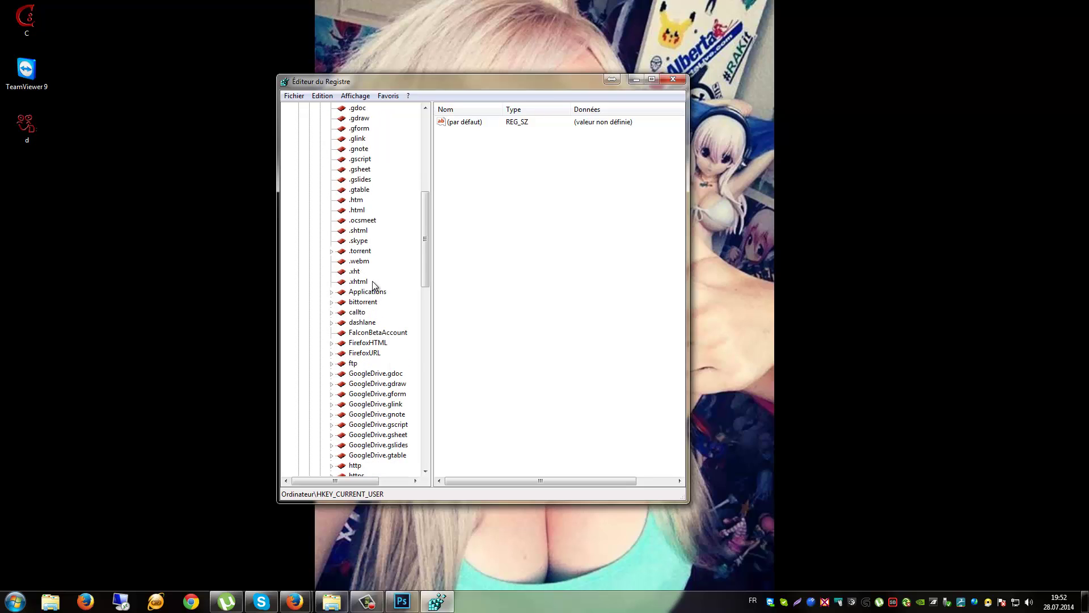
pyautogui.click(332, 291)
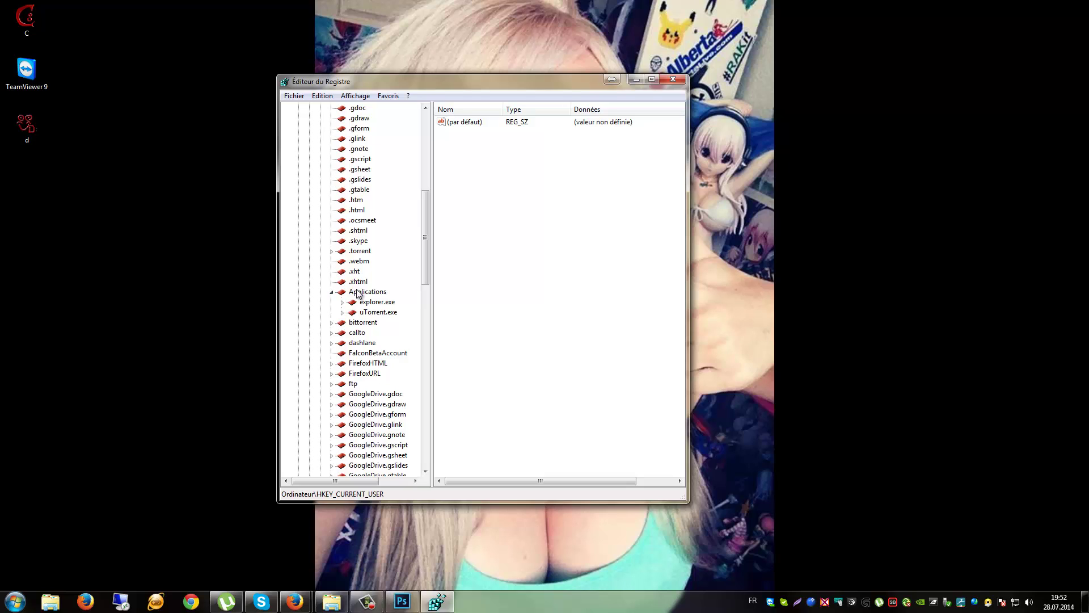
pyautogui.scroll(5, 369, 183)
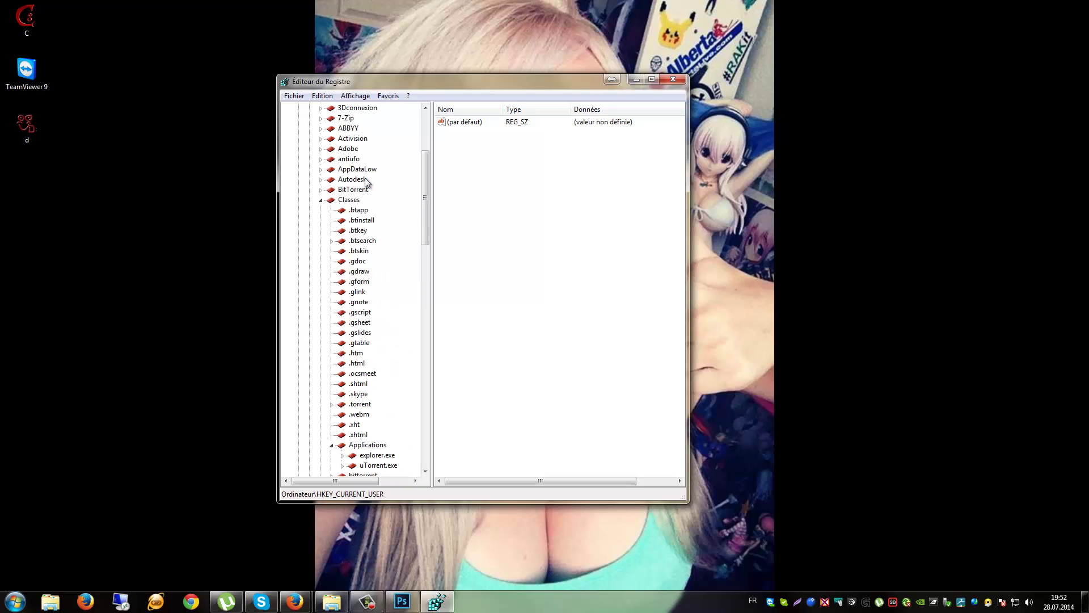
pyautogui.rightClick(342, 205)
pyautogui.moveTo(445, 222)
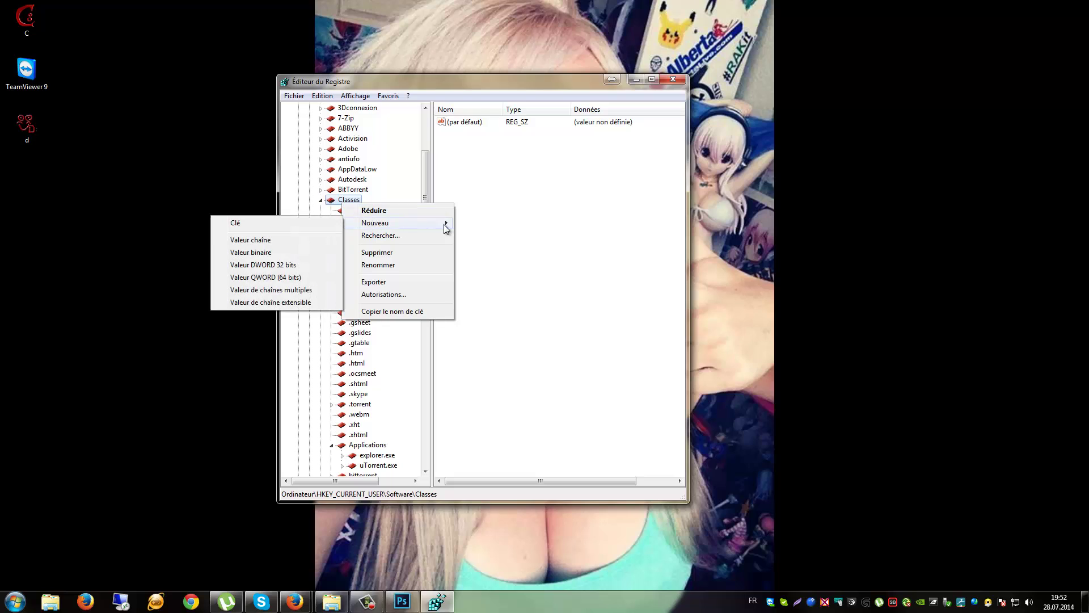
pyautogui.click(325, 226)
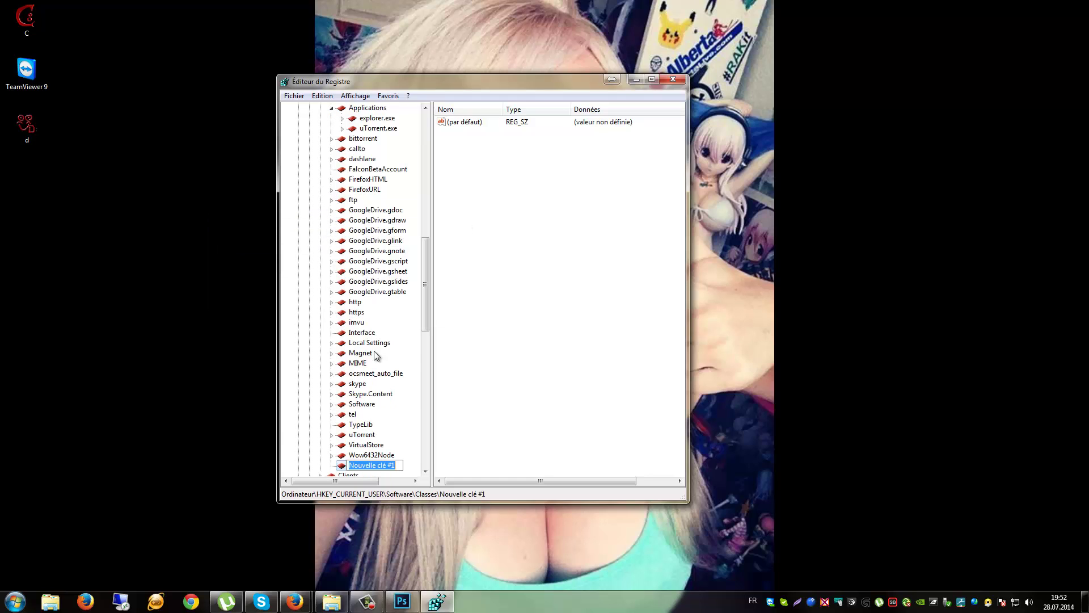
pyautogui.click(345, 470)
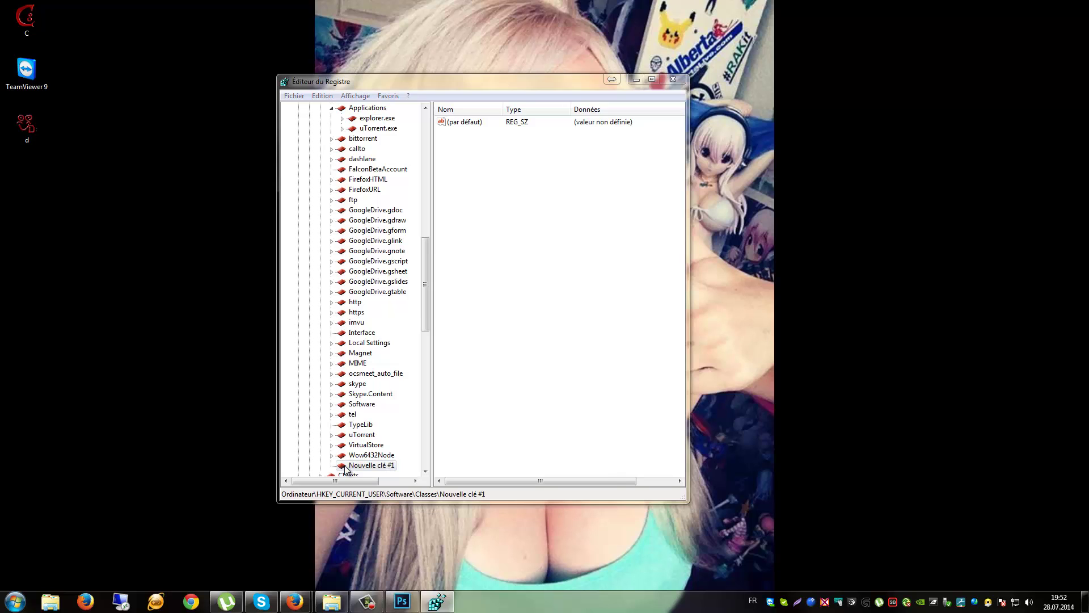
pyautogui.press('Delete')
pyautogui.press('Return')
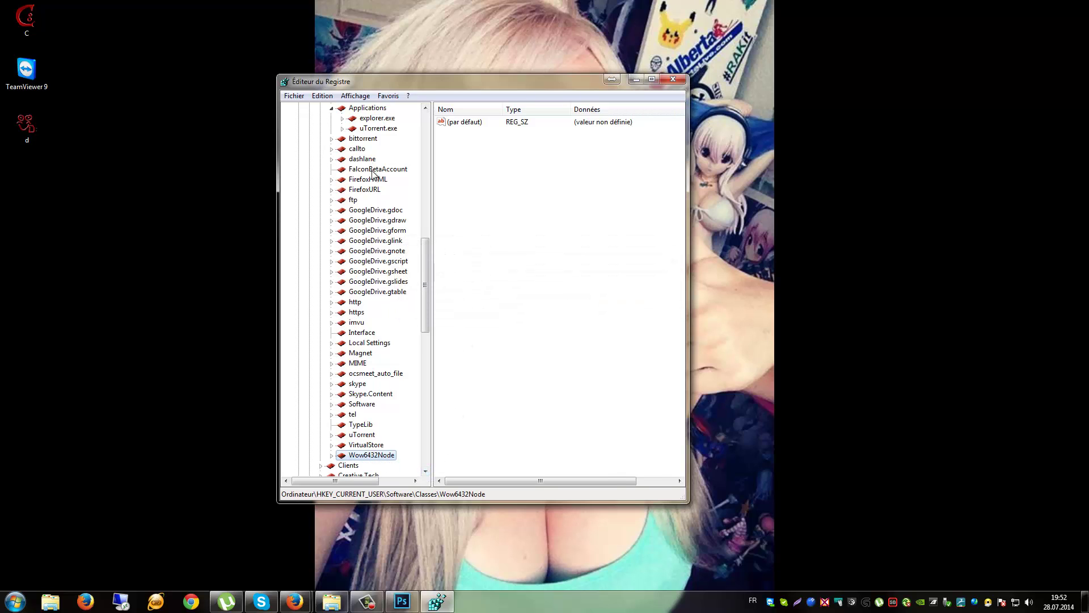
pyautogui.click(367, 110)
pyautogui.scroll(3, 383, 148)
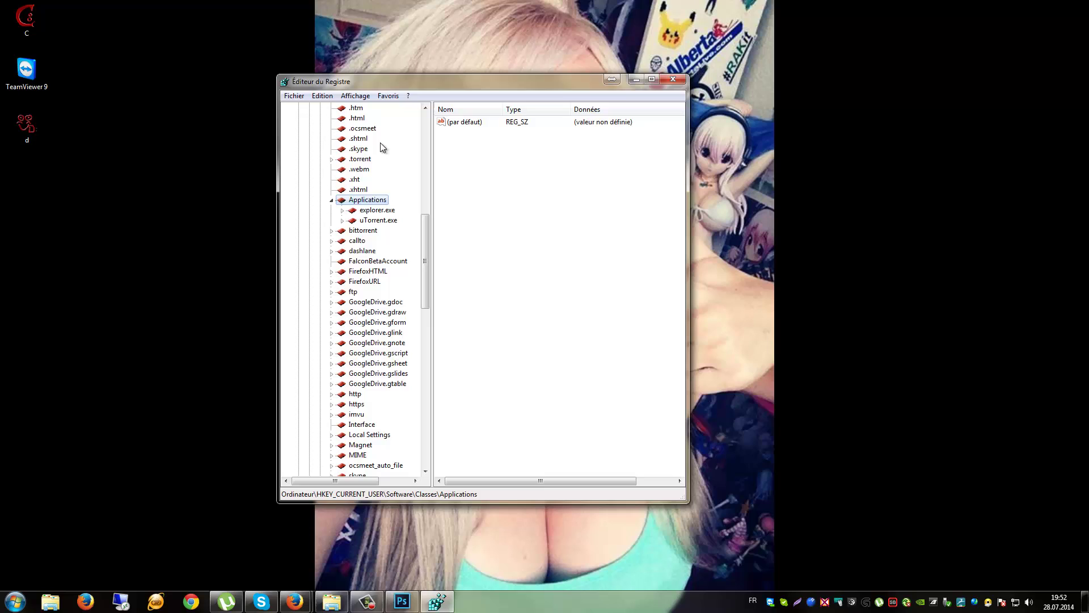
pyautogui.rightClick(365, 200)
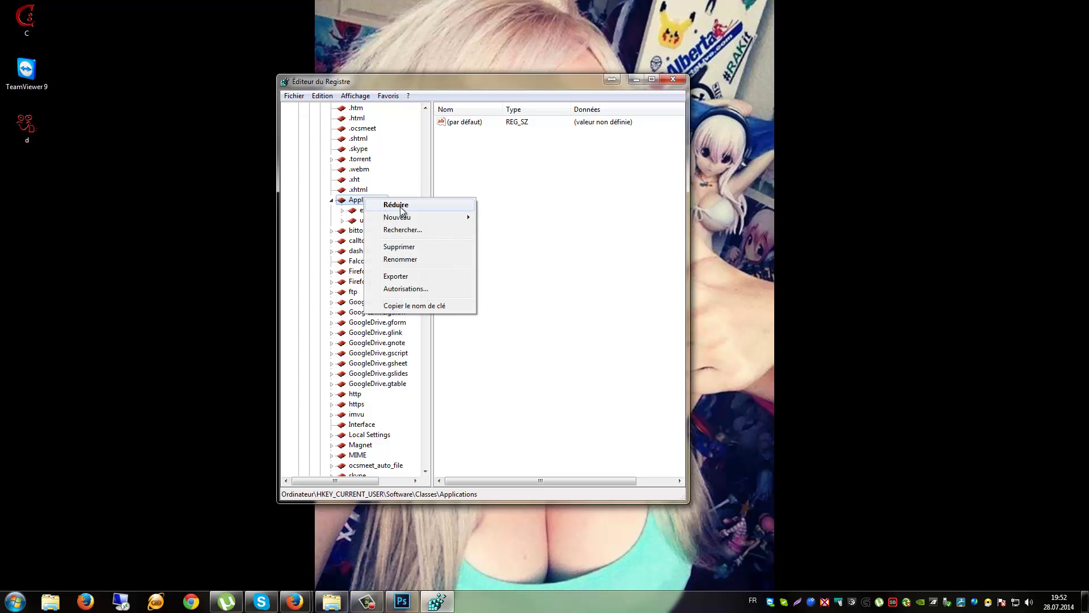
pyautogui.moveTo(458, 220)
pyautogui.click(326, 217)
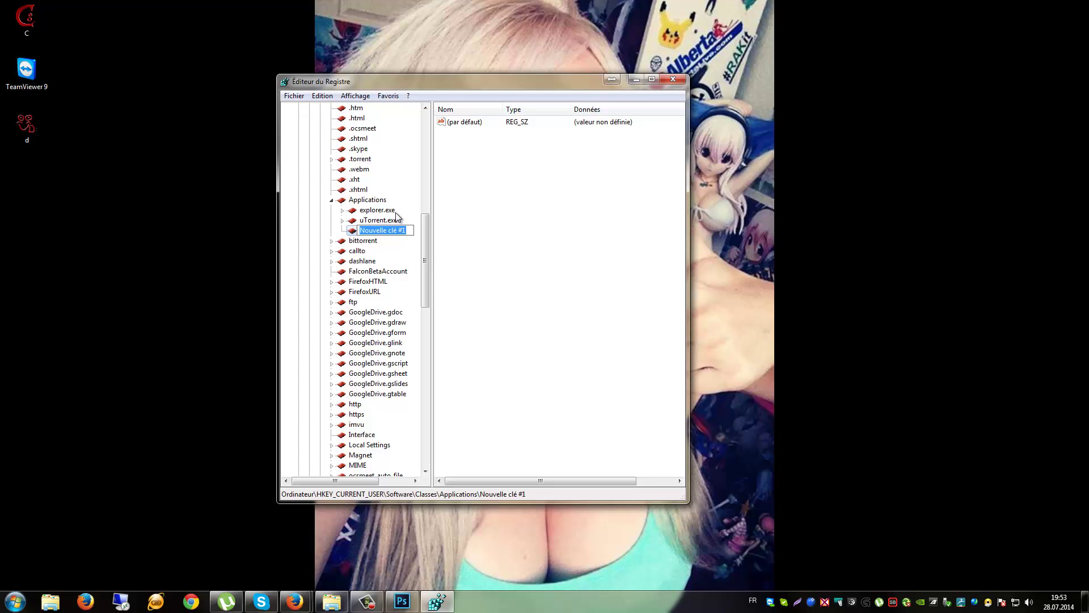
pyautogui.press('Return')
pyautogui.press('Delete')
pyautogui.press('Return')
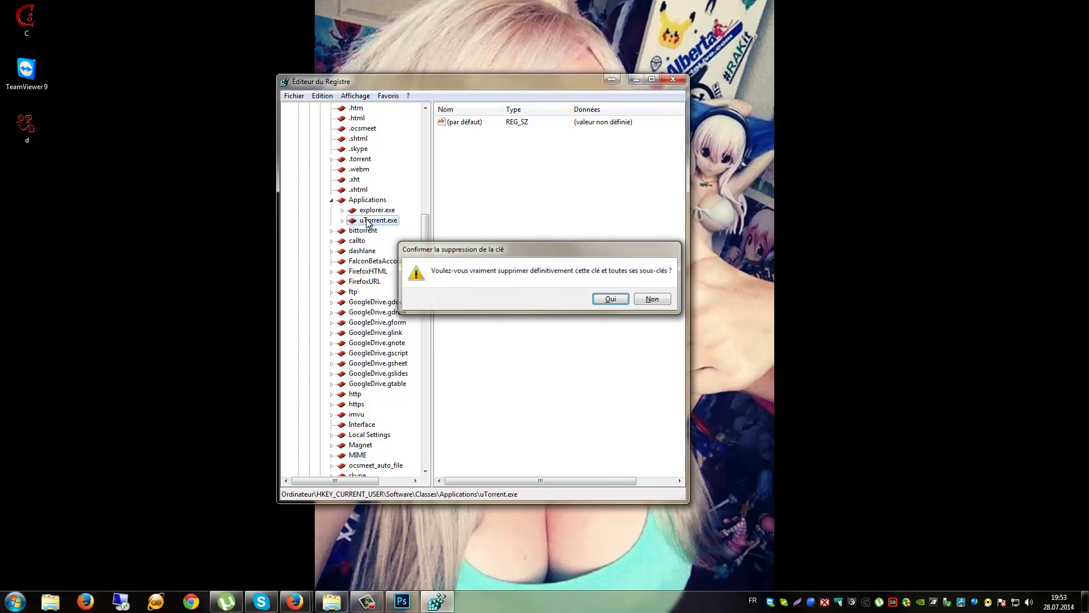
# Step: Expand the explorer.exe key under Applications and its Drives subkey
pyautogui.click(372, 211)
pyautogui.click(343, 210)
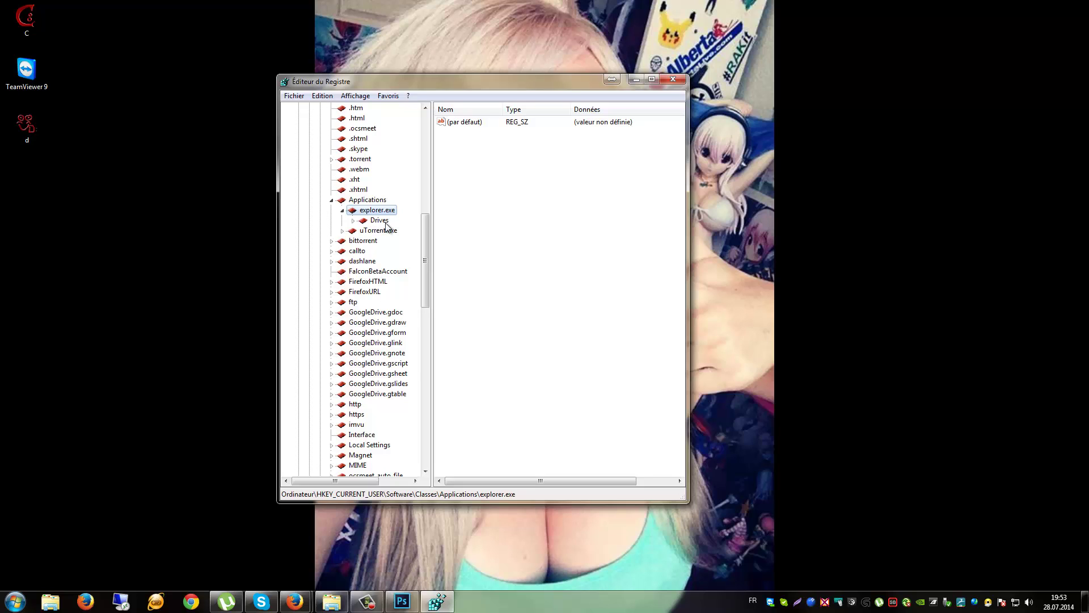
pyautogui.click(353, 221)
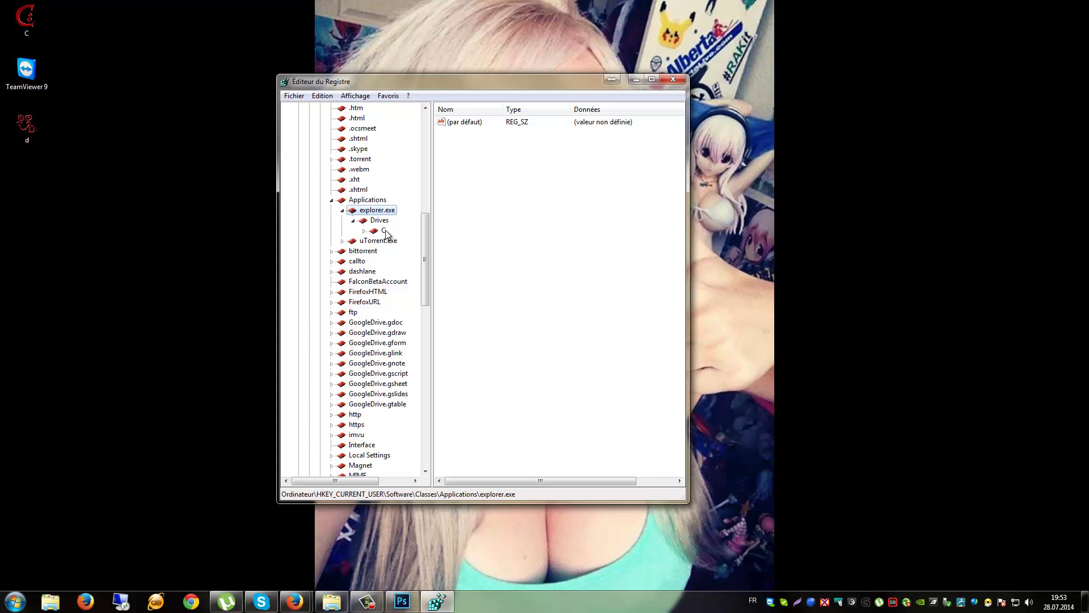
# Step: Create a new key named D under the Drives key
pyautogui.click(375, 221)
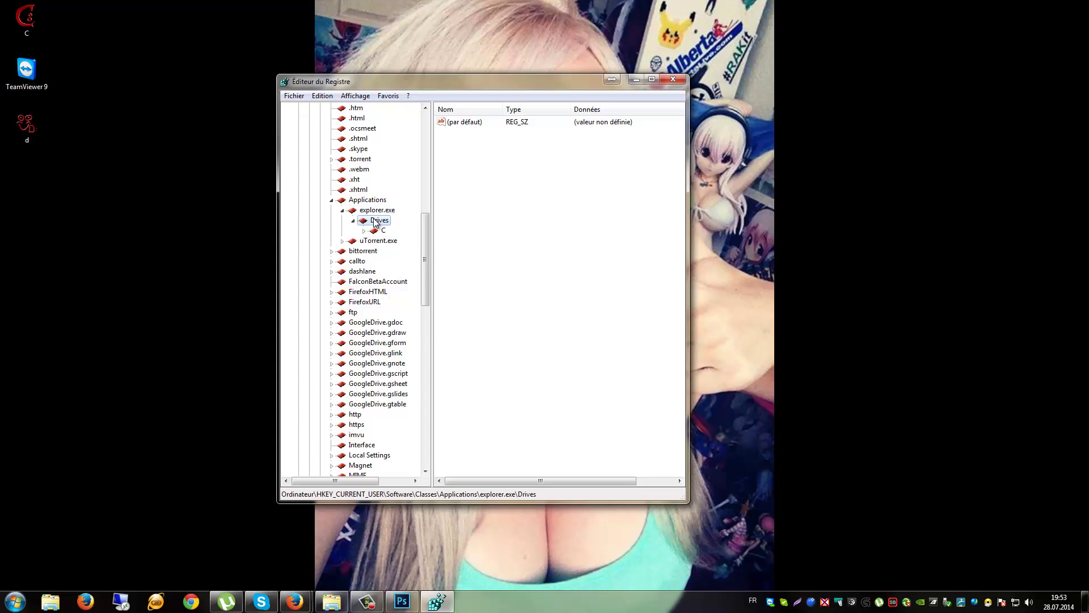
pyautogui.rightClick(375, 222)
pyautogui.moveTo(406, 238)
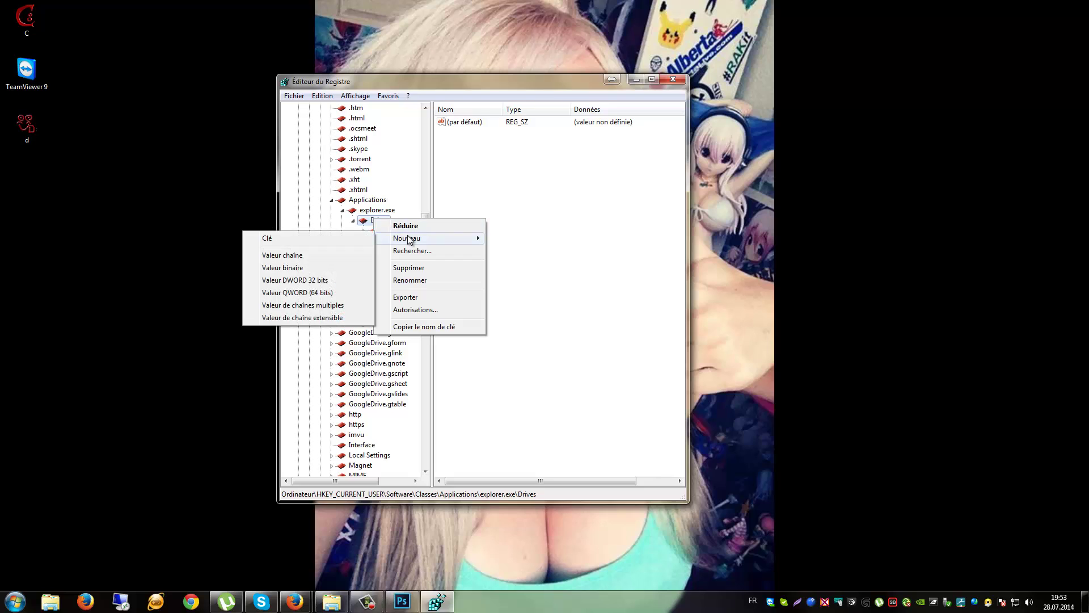
pyautogui.click(342, 237)
pyautogui.write('D')
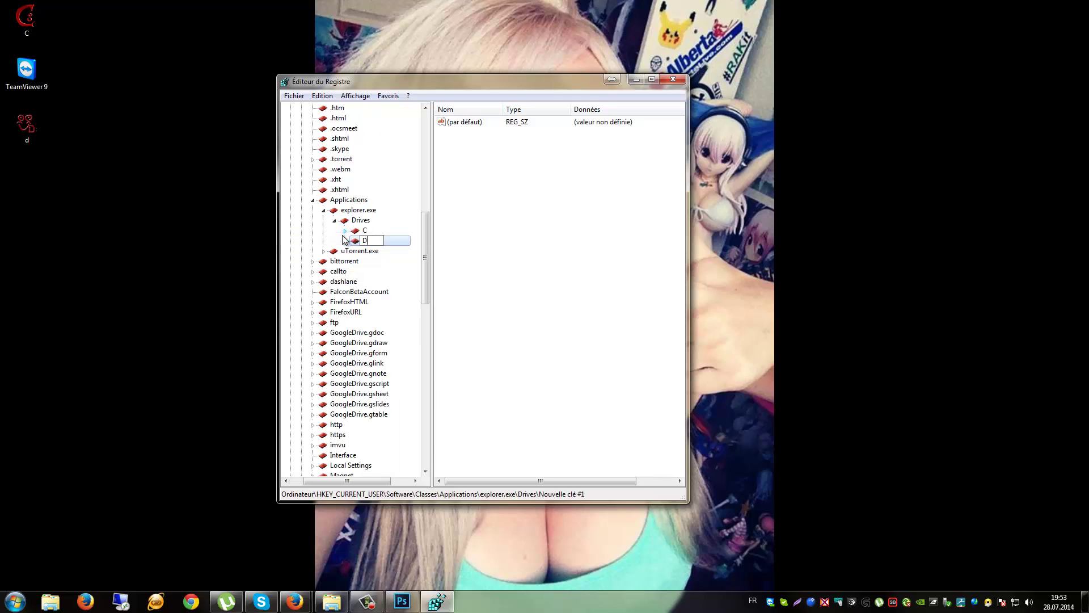
pyautogui.press('Return')
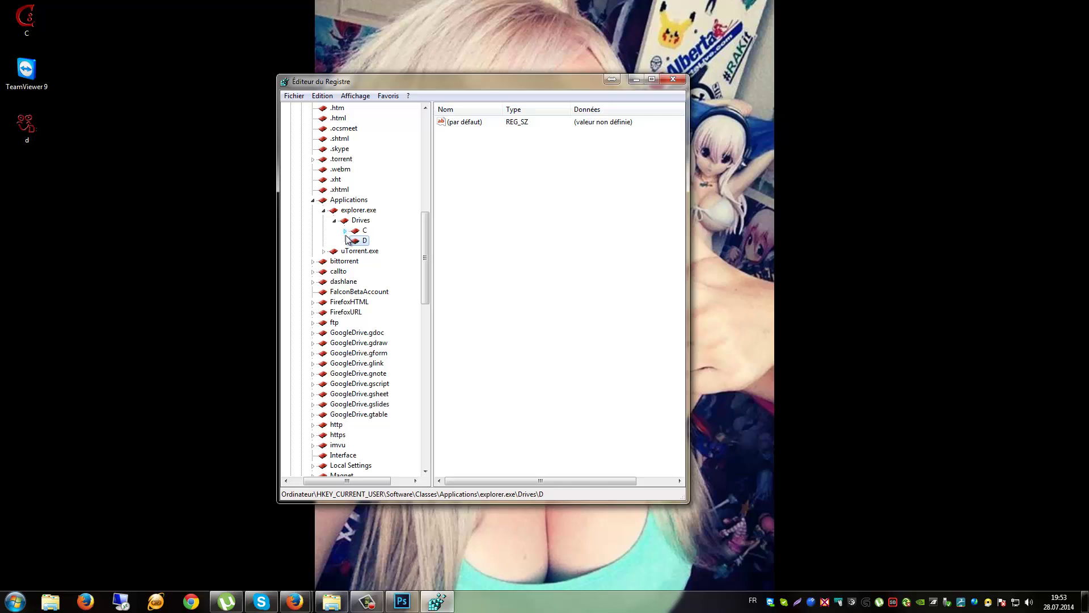
# Step: Create a subkey named DefaultIcon under the D key
pyautogui.rightClick(359, 241)
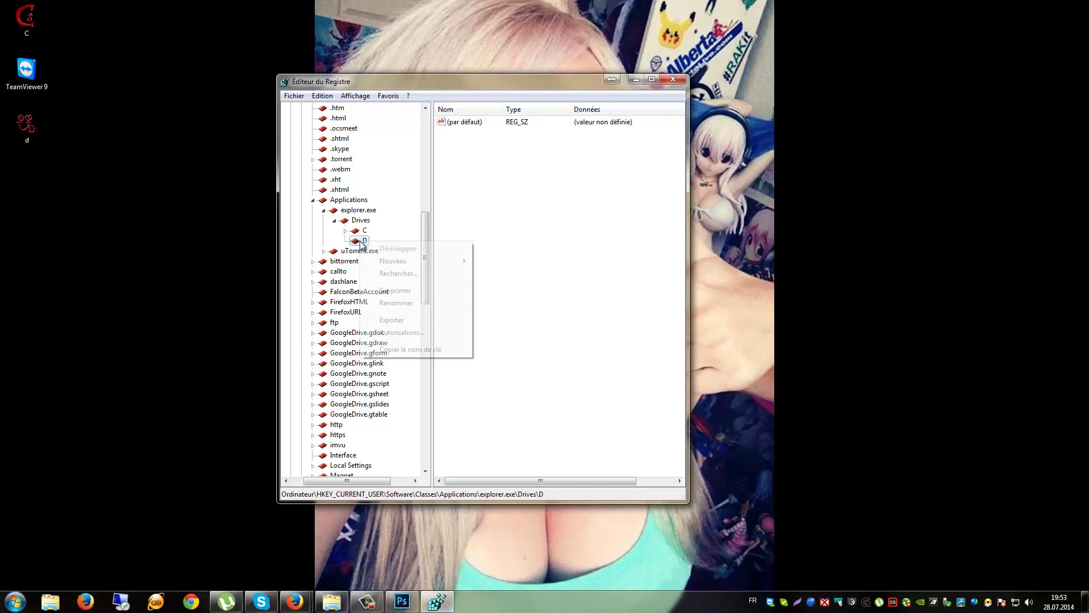
pyautogui.moveTo(421, 260)
pyautogui.click(330, 267)
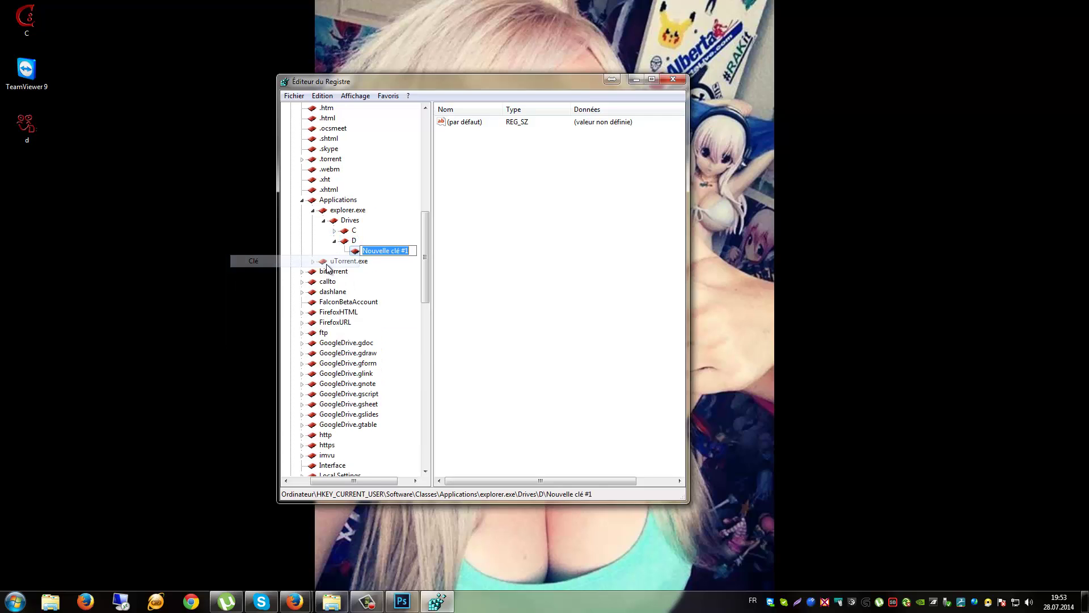
pyautogui.write('DefaultIcon')
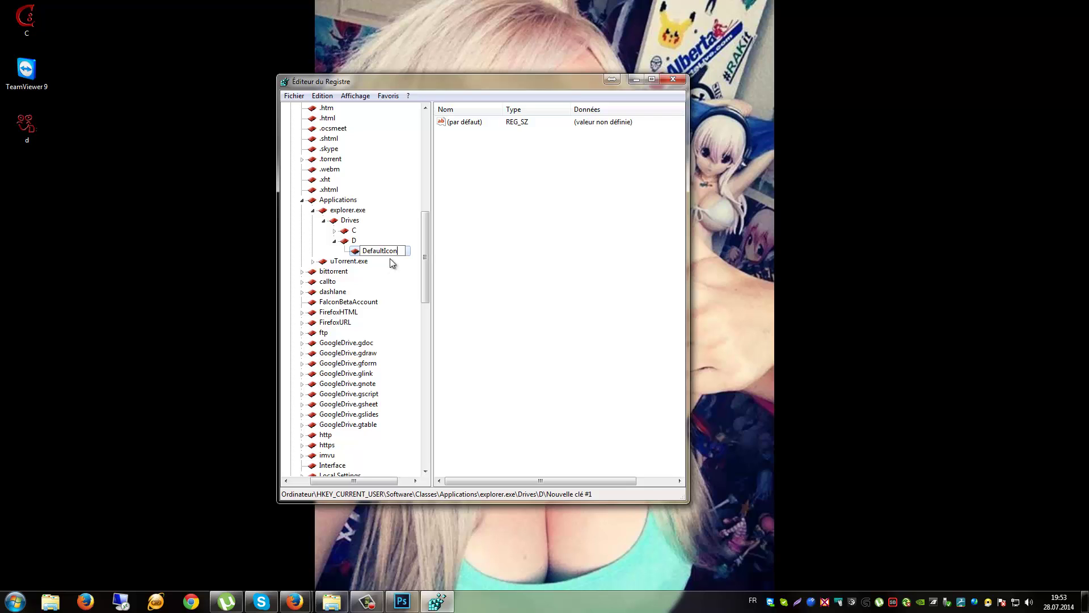
pyautogui.press('Return')
# Step: Set DefaultIcon's default value to the copied path of the desktop file d.ico, without quotation marks, and close the Registry Editor
pyautogui.doubleClick(462, 121)
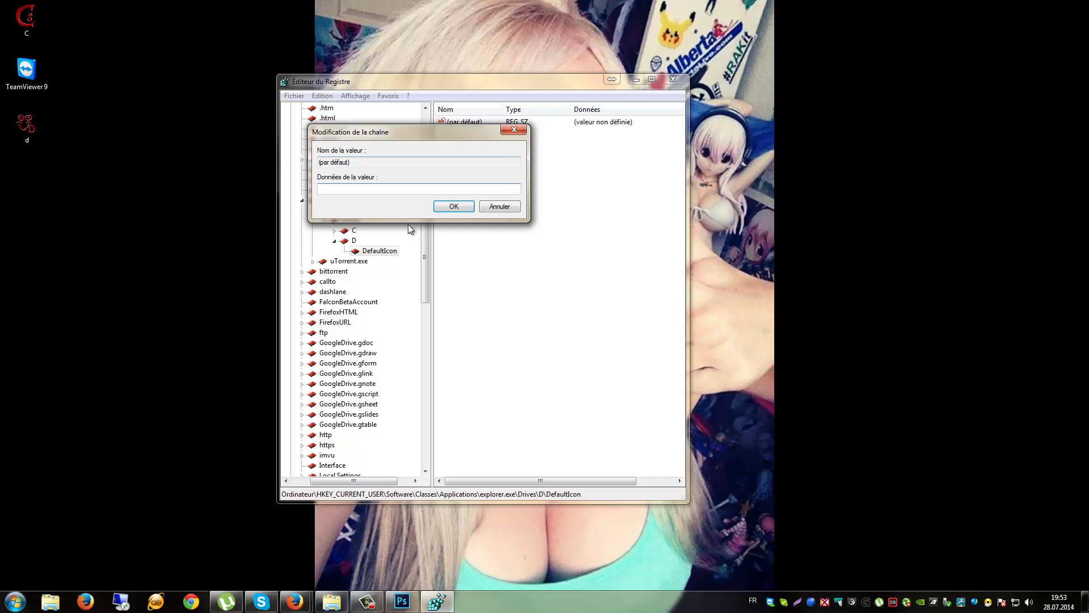
pyautogui.click(26, 135)
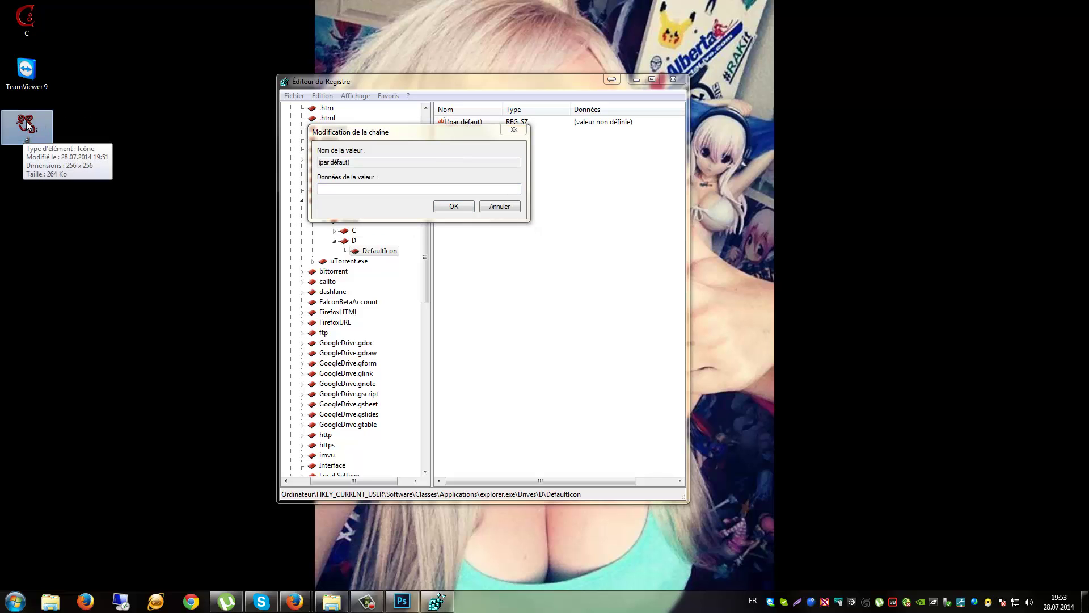
pyautogui.rightClick(26, 124)
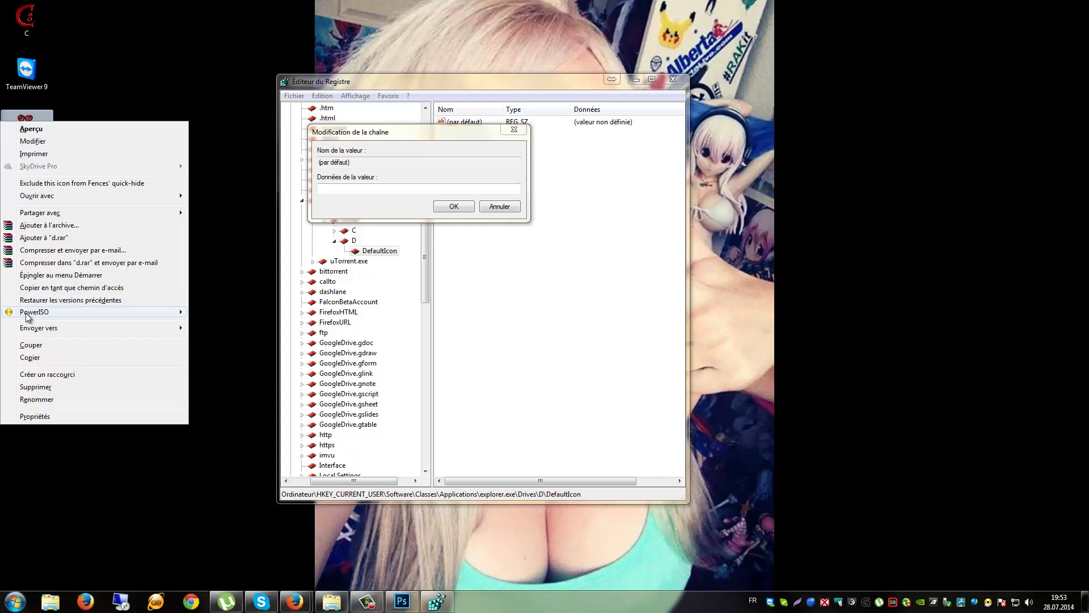
pyautogui.click(53, 288)
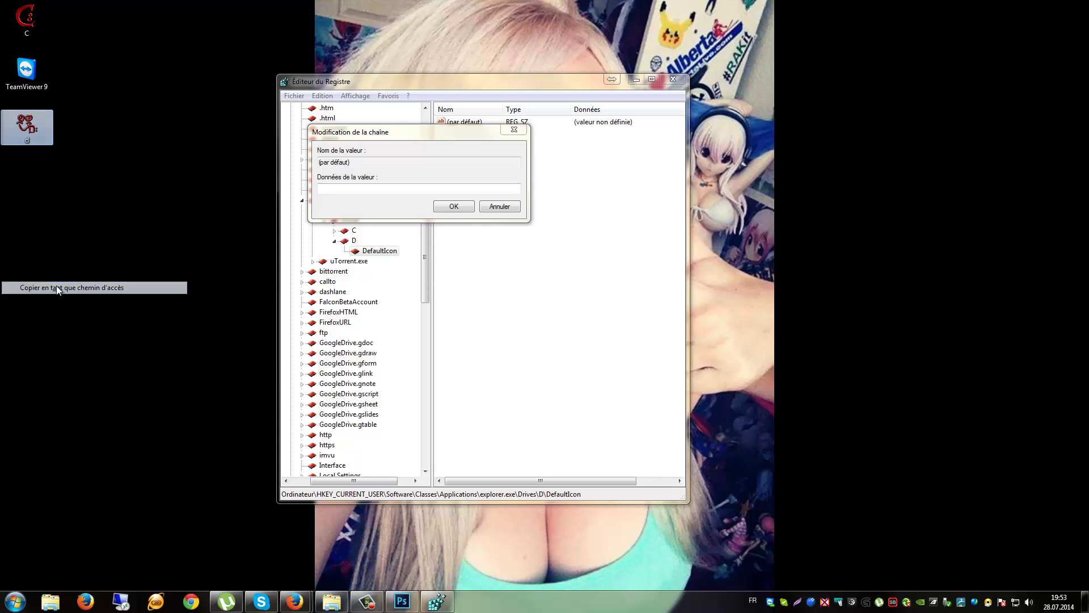
pyautogui.click(344, 190)
pyautogui.write('"C:\\Users\\lwalder\\Desktop\\d.ico"')
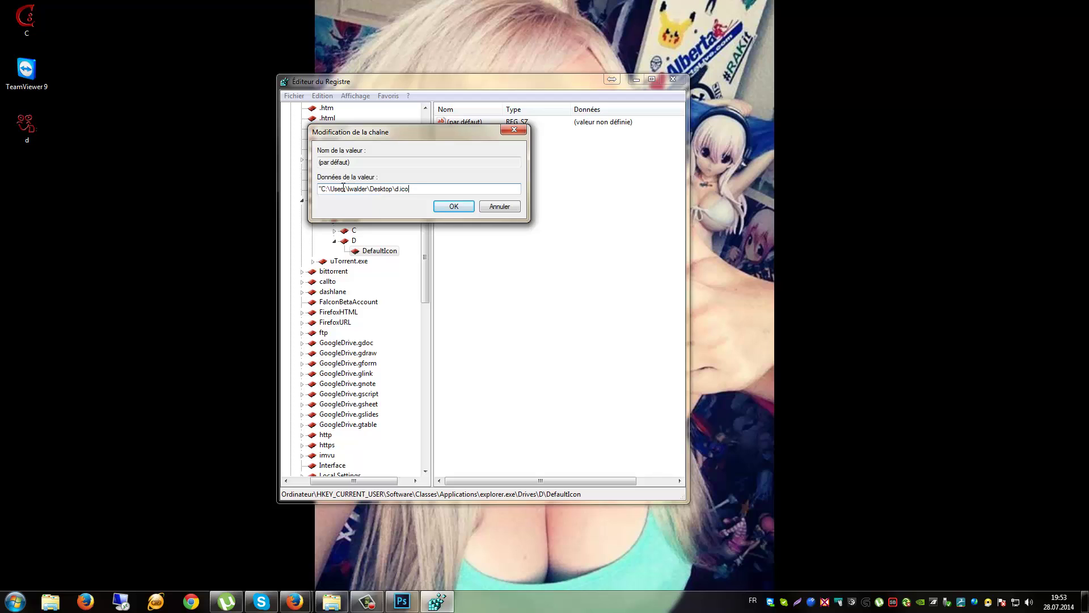
pyautogui.press('Delete')
pyautogui.click(453, 207)
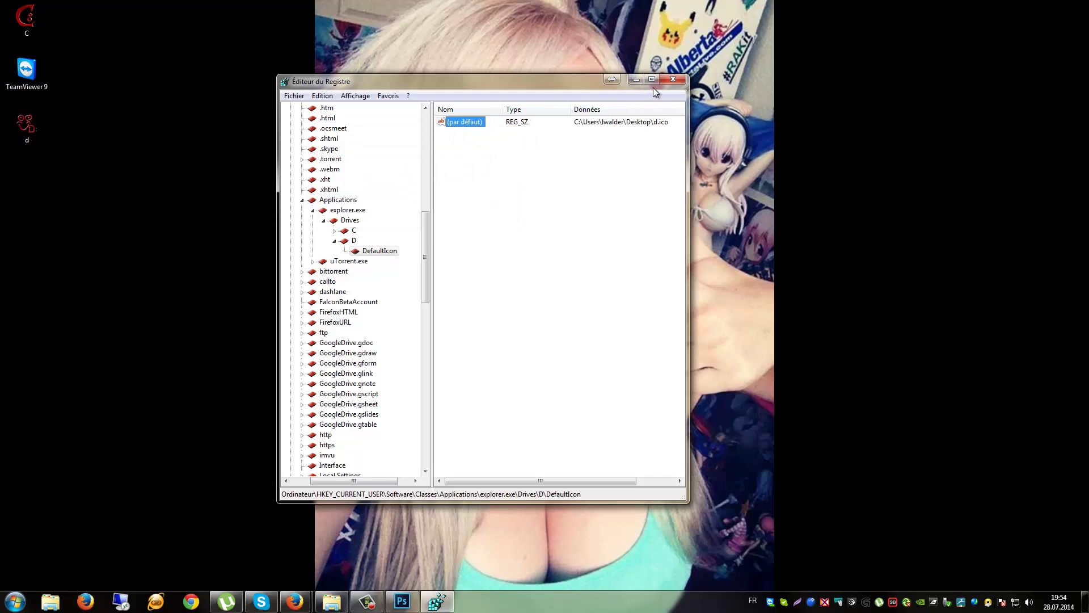
pyautogui.click(673, 79)
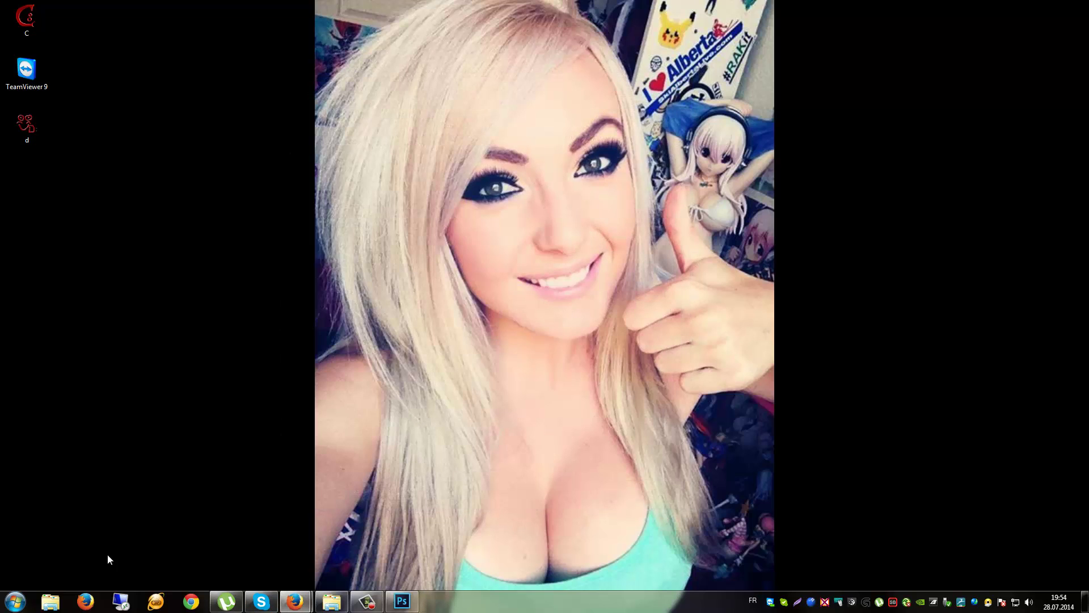
# Step: Check the D: drive's icon in a maximized Windows Explorer window and in the Computer overview, and minimize the window
pyautogui.click(53, 603)
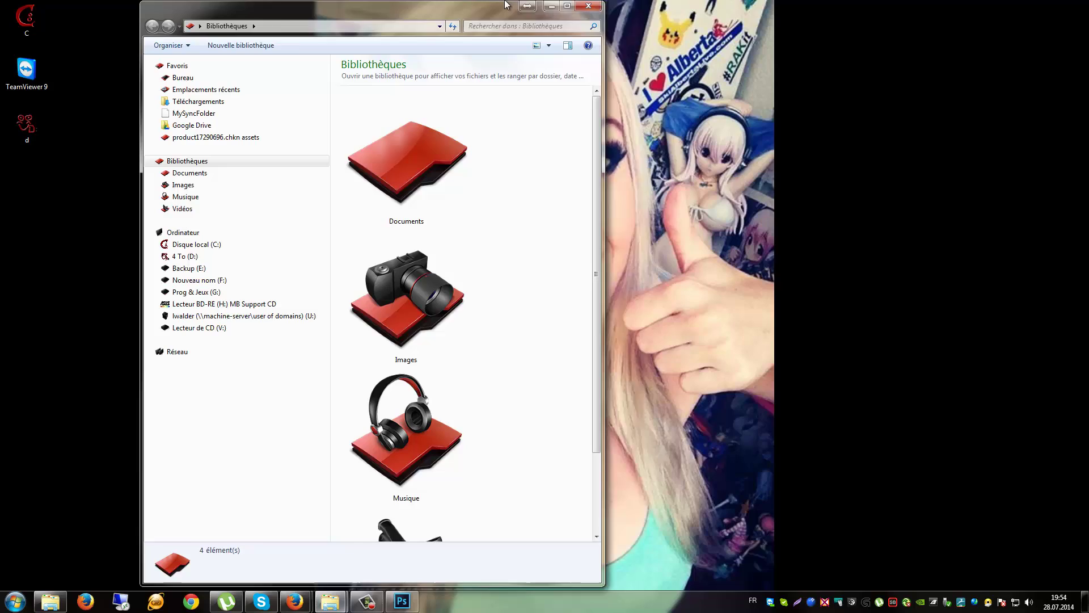
pyautogui.moveTo(467, 8); pyautogui.dragTo(501, 1)
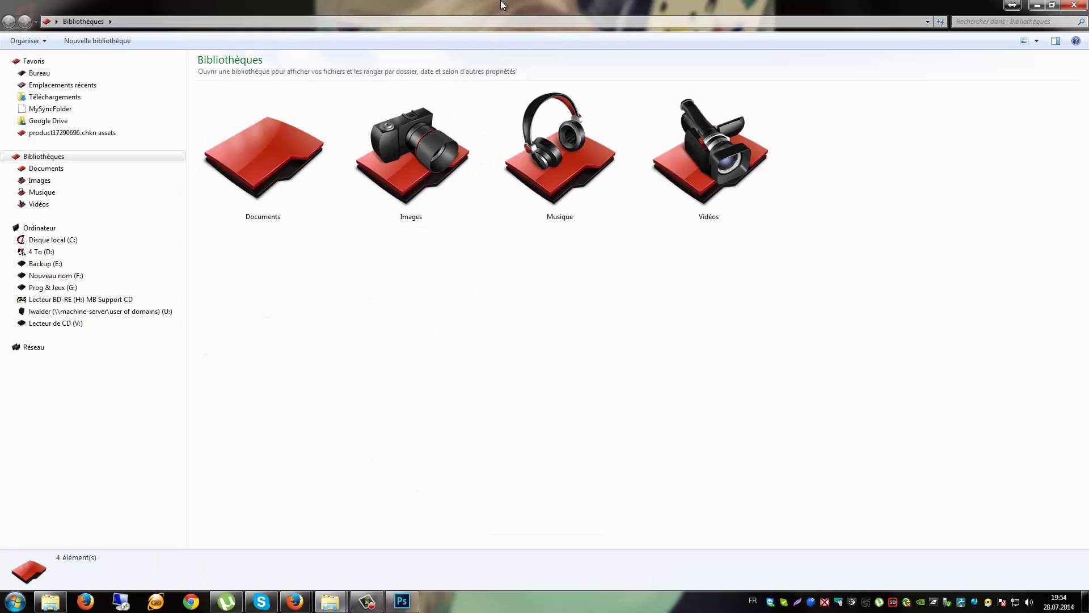
pyautogui.click(37, 252)
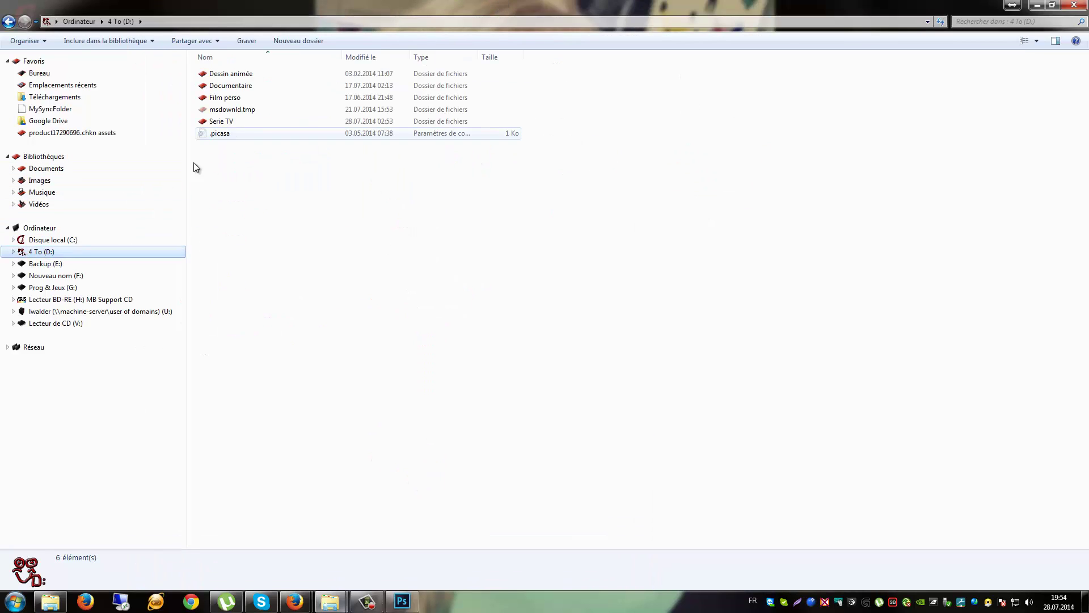
pyautogui.click(43, 227)
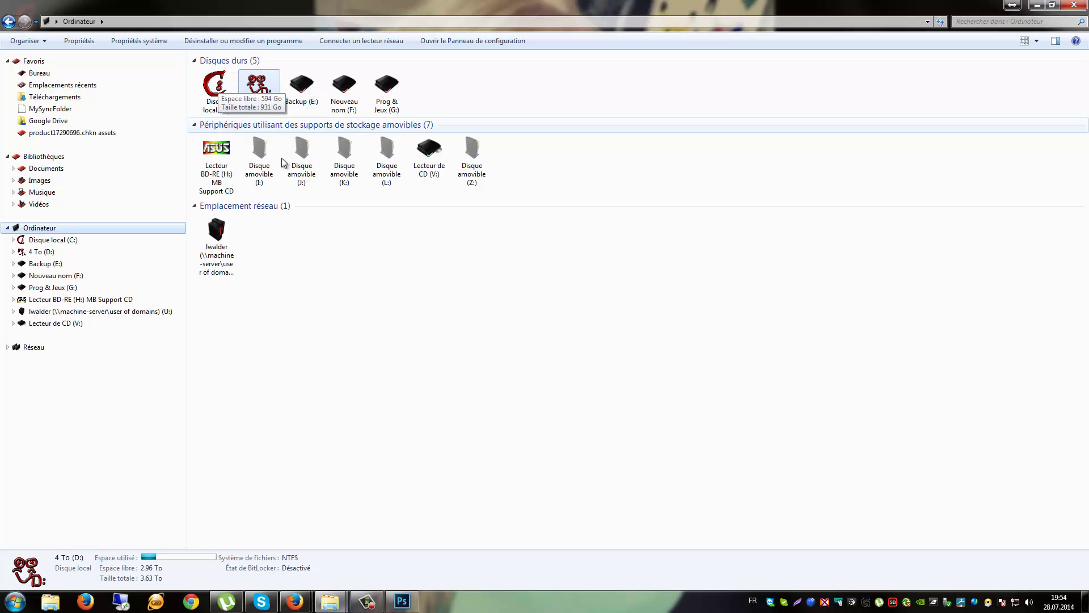
pyautogui.click(1037, 5)
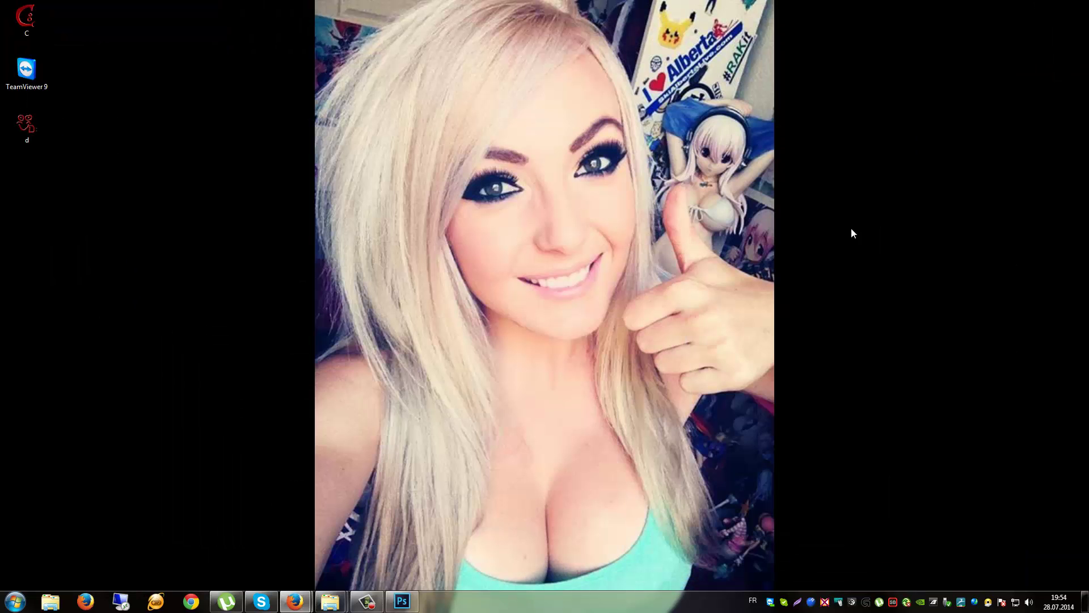
# Step: Reopen the Registry Editor and delete the default value of the DefaultIcon key under the D key
pyautogui.click(15, 601)
pyautogui.write('regedit')
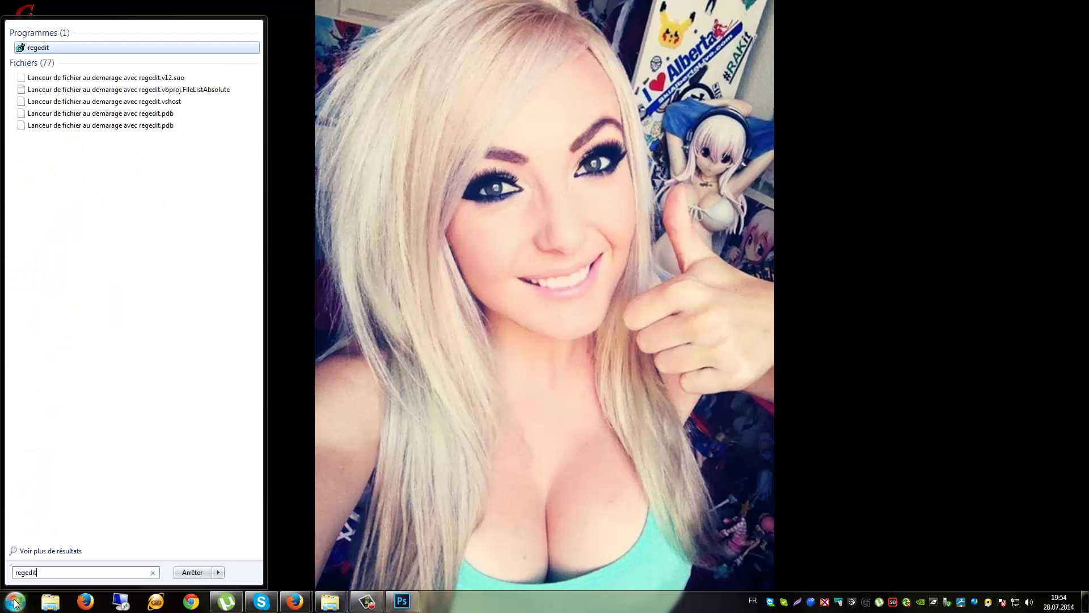
pyautogui.press('Return')
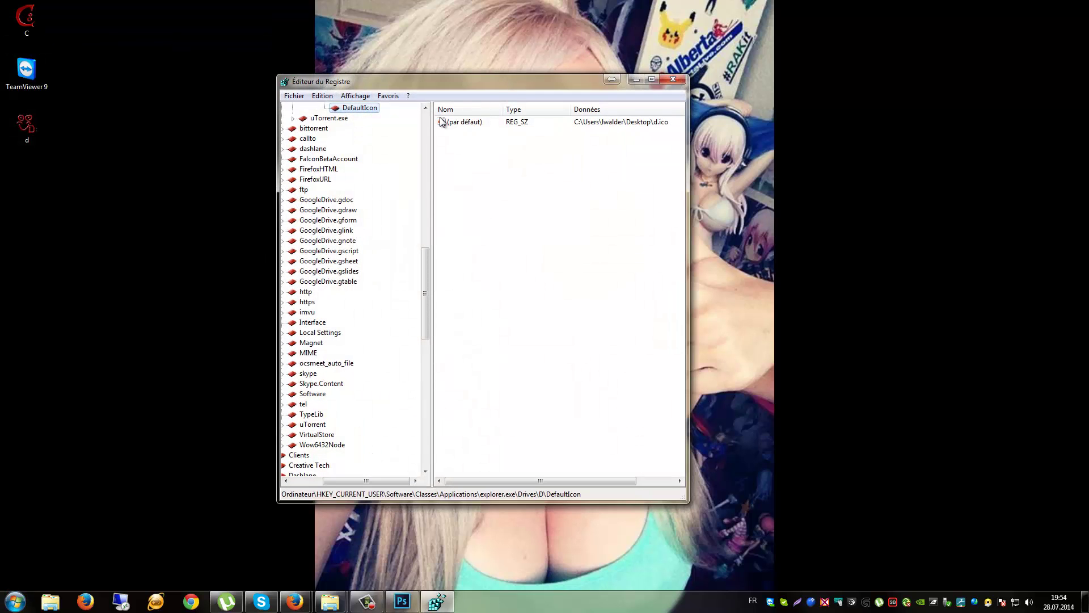
pyautogui.click(481, 121)
pyautogui.doubleClick(471, 121)
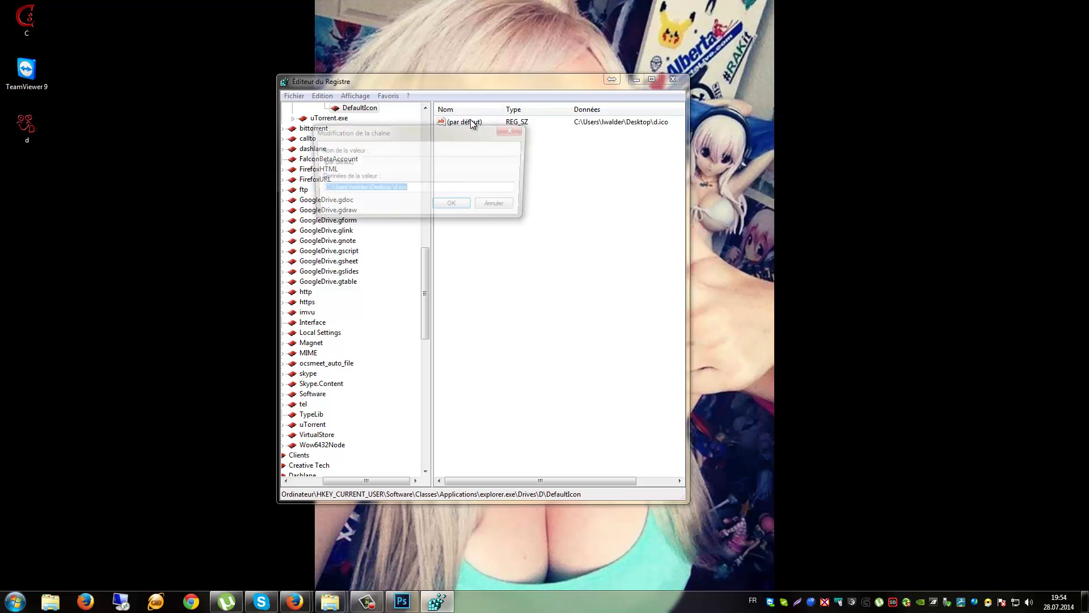
pyautogui.click(489, 207)
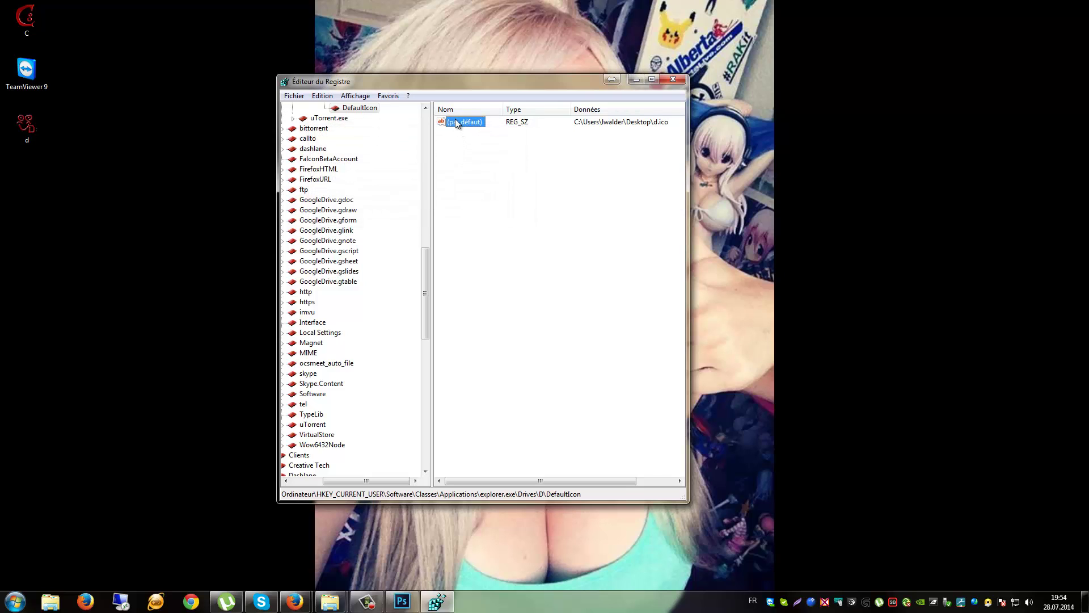
pyautogui.click(448, 122)
pyautogui.press('Delete')
pyautogui.click(622, 301)
# Step: Check the D: drive's icon in the Computer overview of a new Explorer window
pyautogui.click(60, 602)
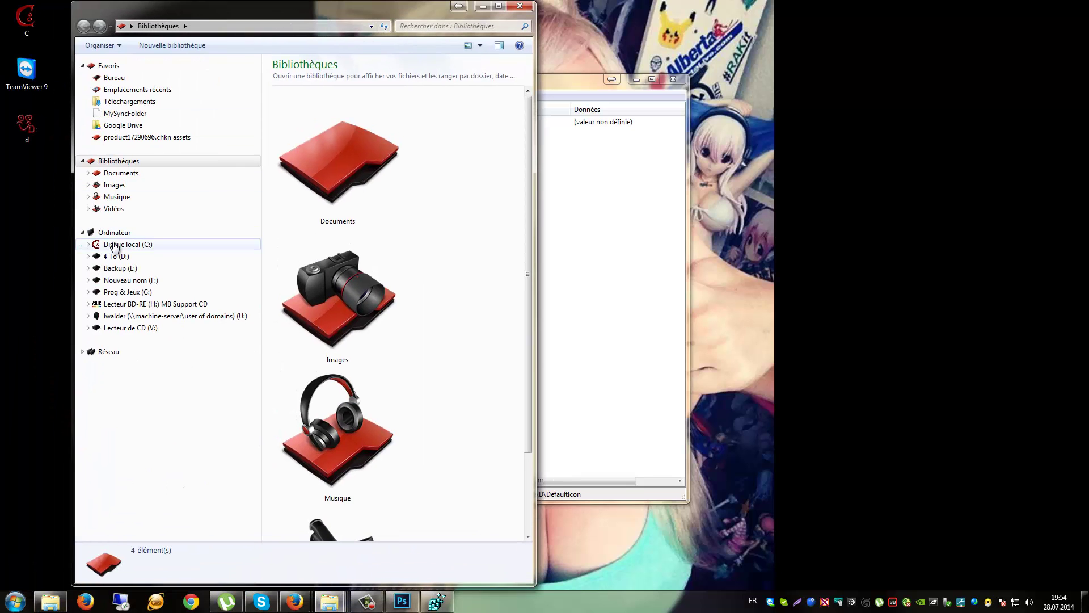
pyautogui.click(105, 232)
pyautogui.click(336, 91)
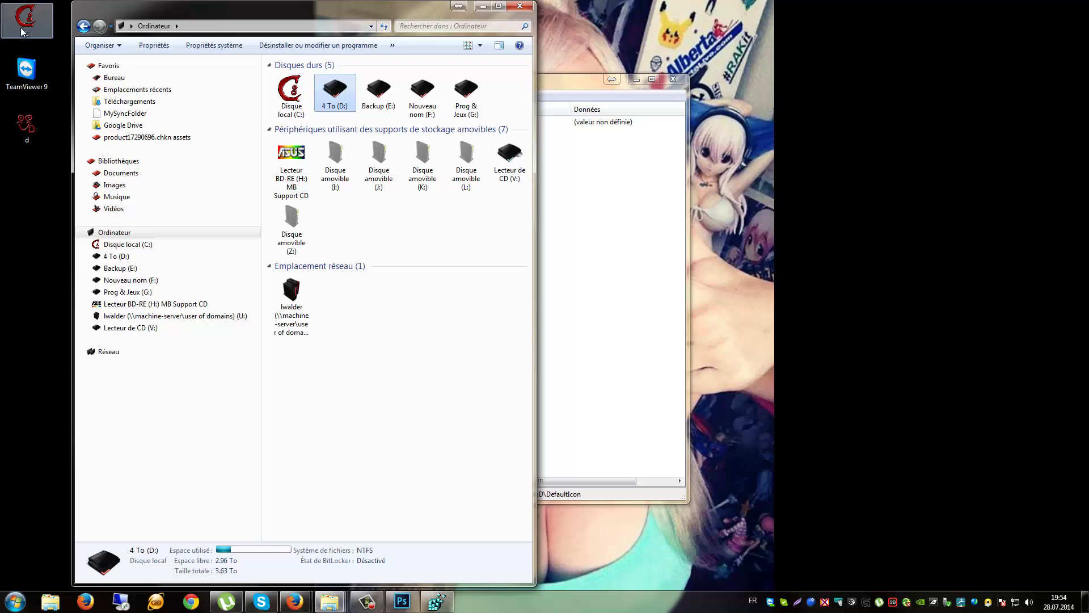
# Step: Slightly enlarge the desktop icons
pyautogui.click(39, 206)
pyautogui.scroll(2, 38, 191)
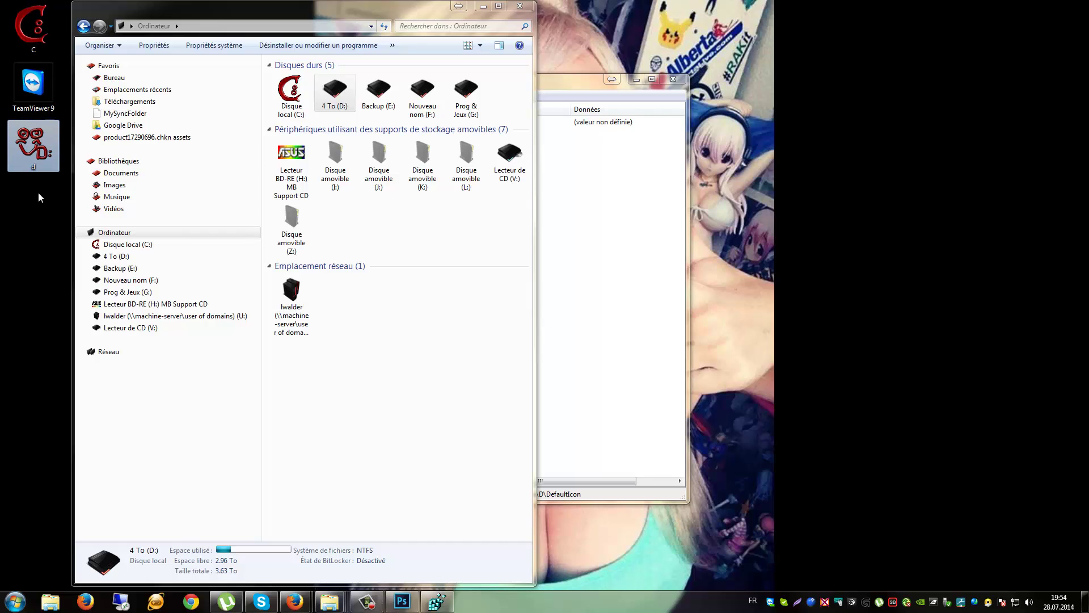
pyautogui.scroll(4, 39, 192)
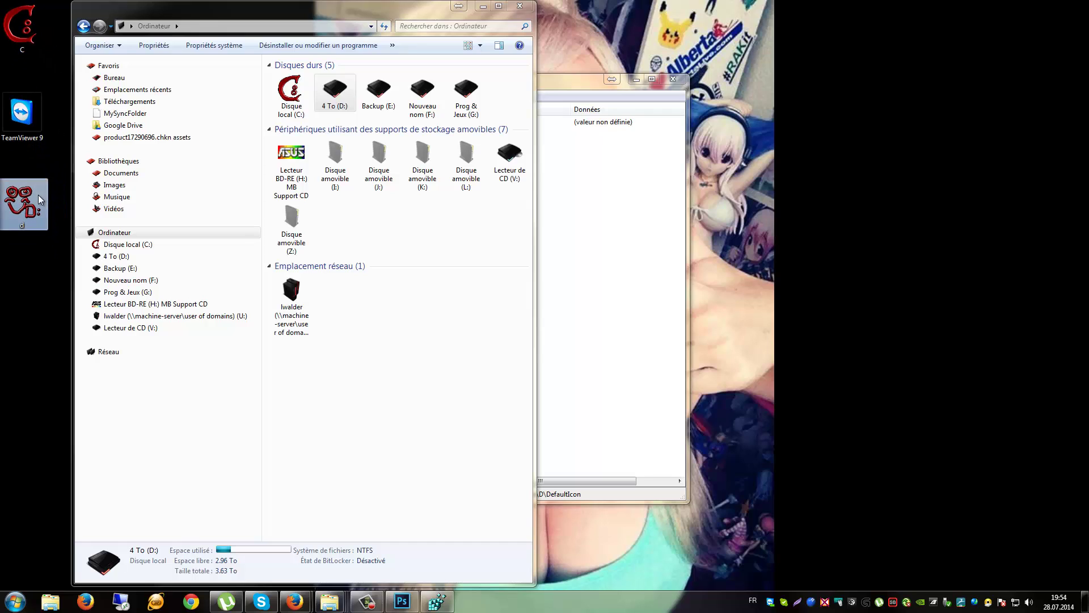
pyautogui.scroll(-3, 39, 196)
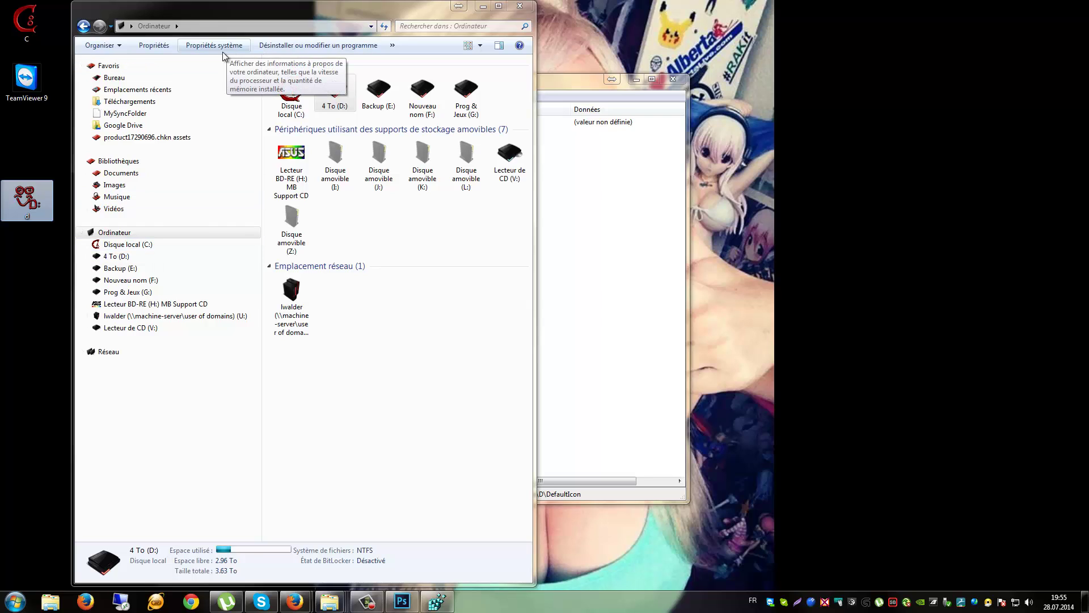
# Step: Open the C: drive and check in the folder view options that hidden files, folders and drives are set to be shown
pyautogui.click(130, 235)
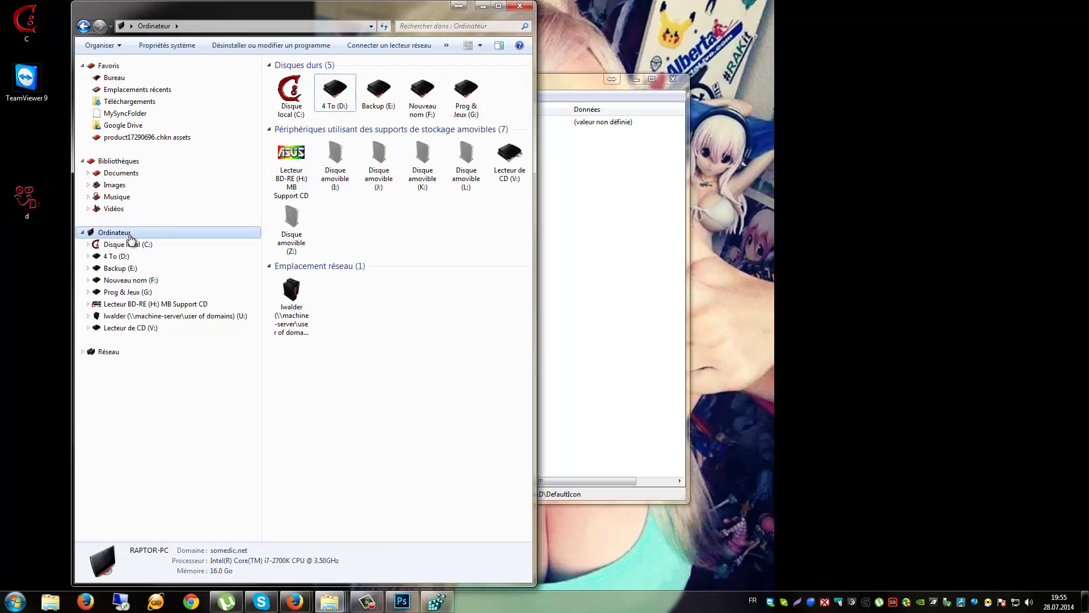
pyautogui.click(130, 244)
pyautogui.press('alt')
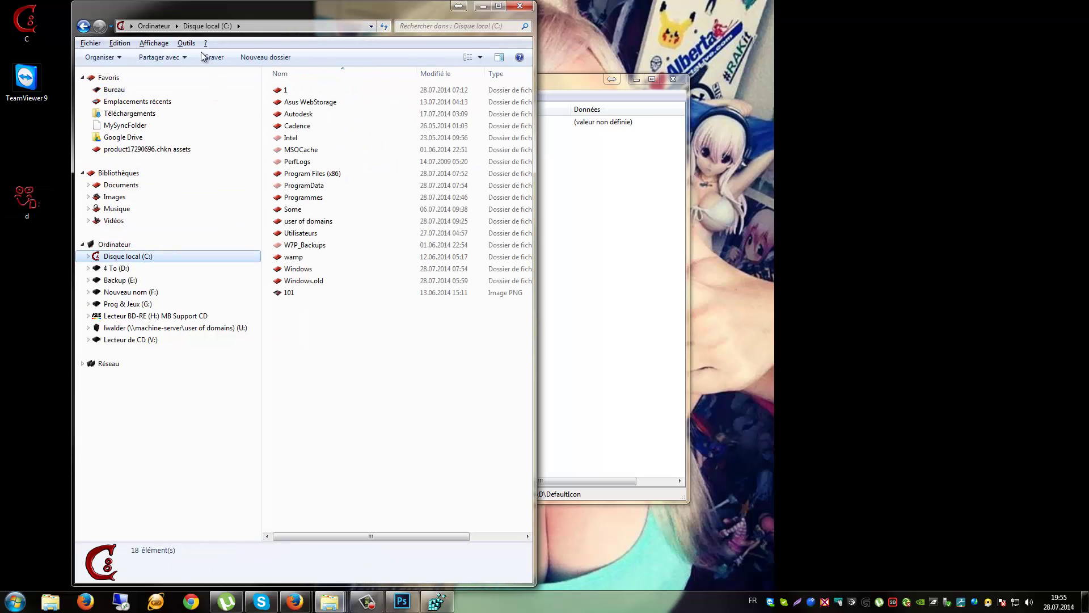
pyautogui.click(186, 43)
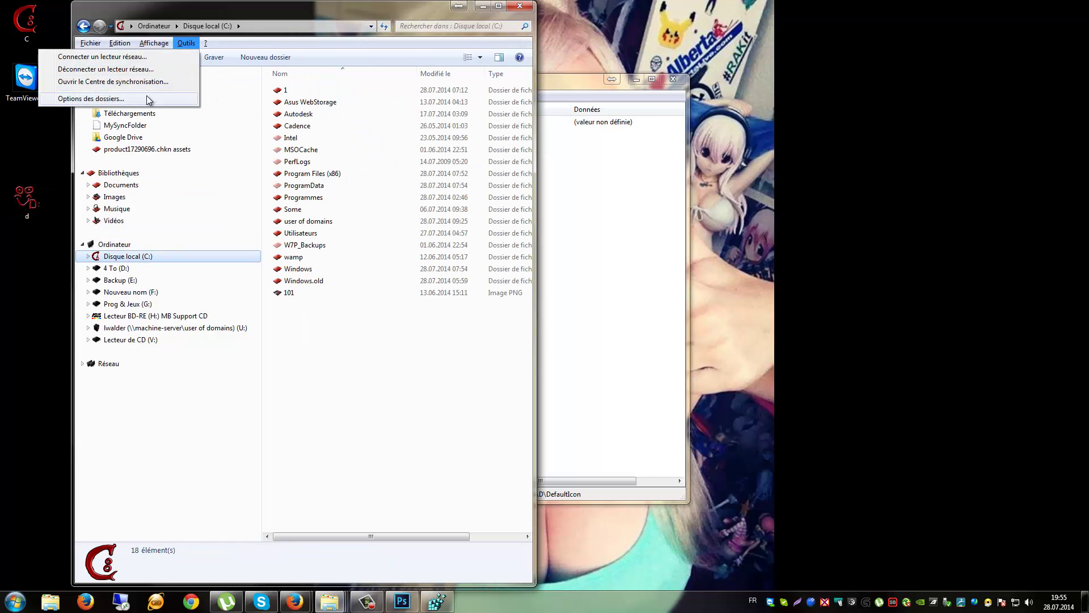
pyautogui.click(146, 99)
pyautogui.click(138, 75)
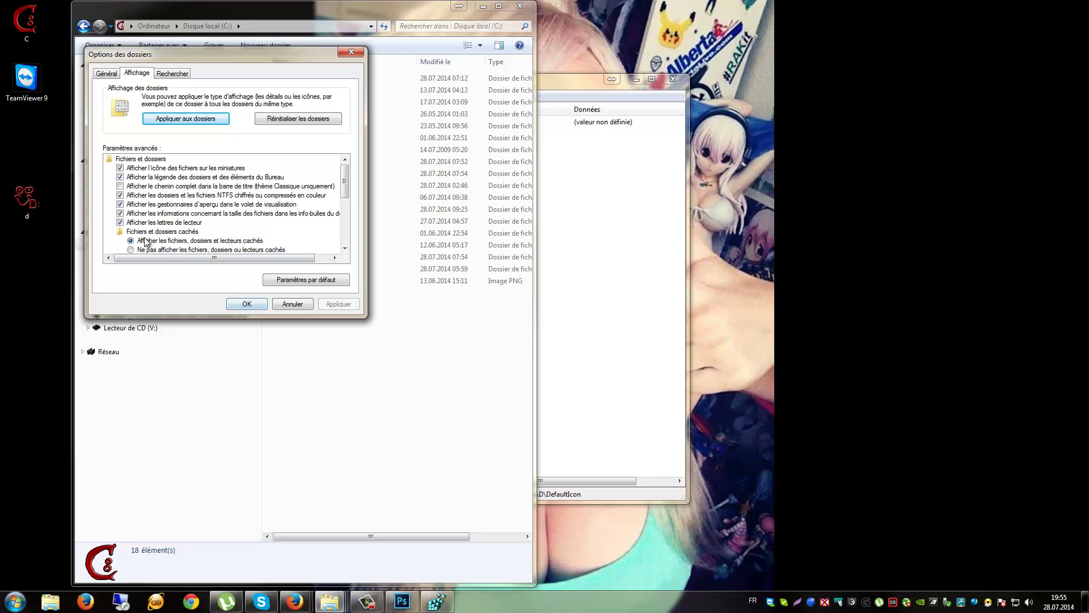
pyautogui.click(245, 304)
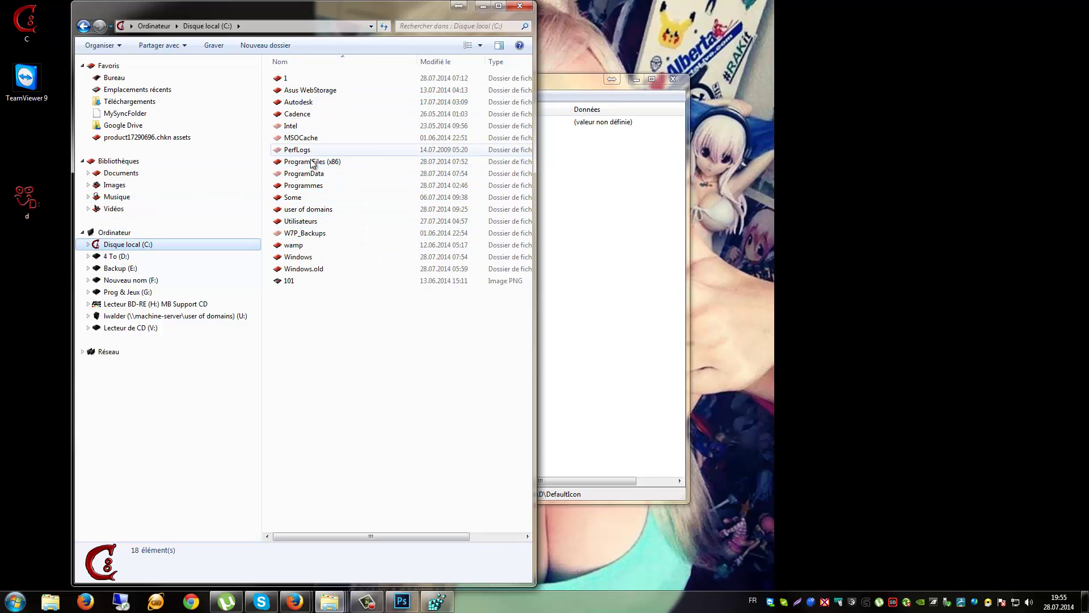
# Step: Delete the IconCache file from the AppData\Local folder of the user's profile
pyautogui.doubleClick(299, 220)
pyautogui.doubleClick(292, 90)
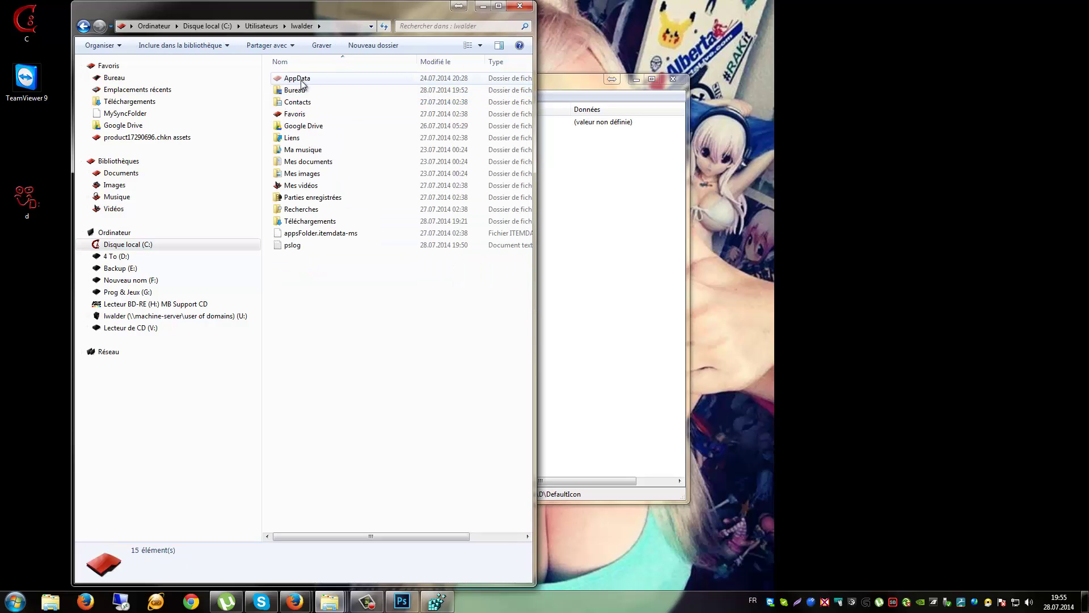
pyautogui.doubleClick(300, 80)
pyautogui.doubleClick(296, 80)
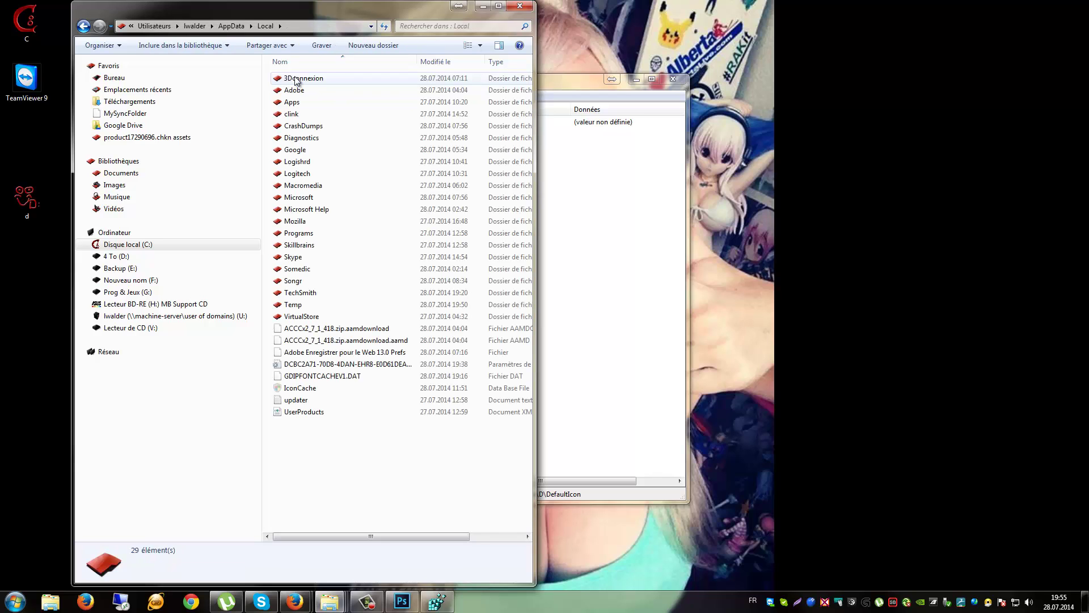
pyautogui.click(299, 390)
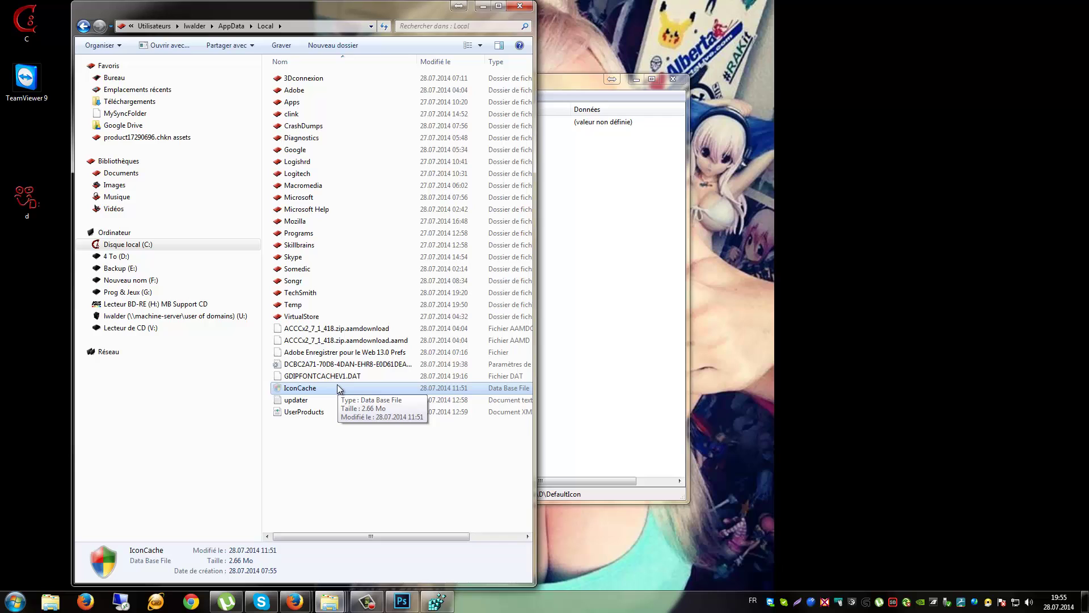
pyautogui.press('Delete')
pyautogui.press('Return')
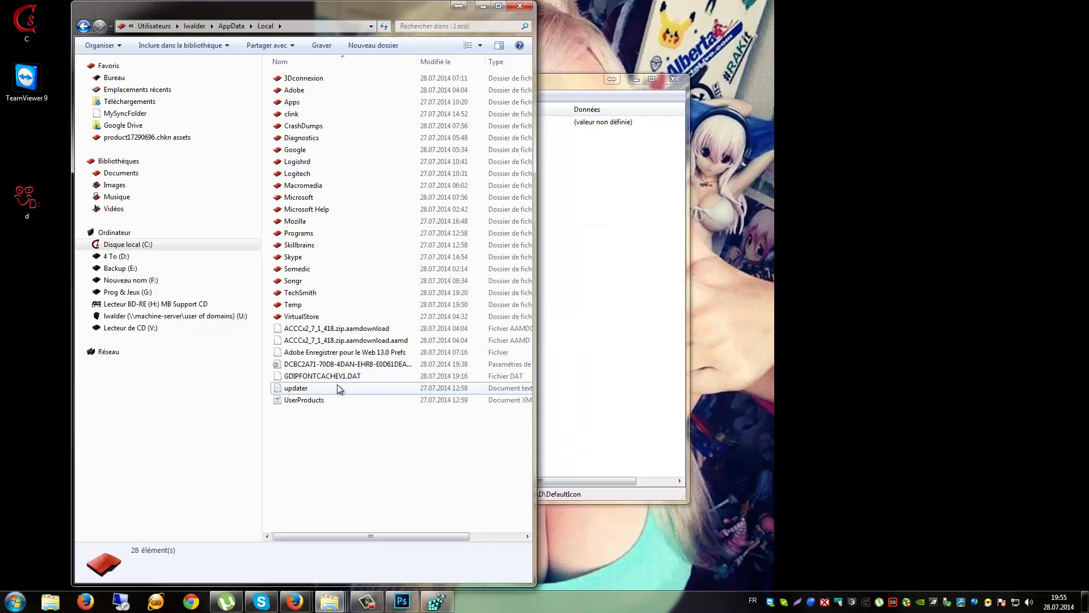
# Step: Start logging off the Windows session and cancel it at the prompt to save the Photoshop document
pyautogui.click(28, 604)
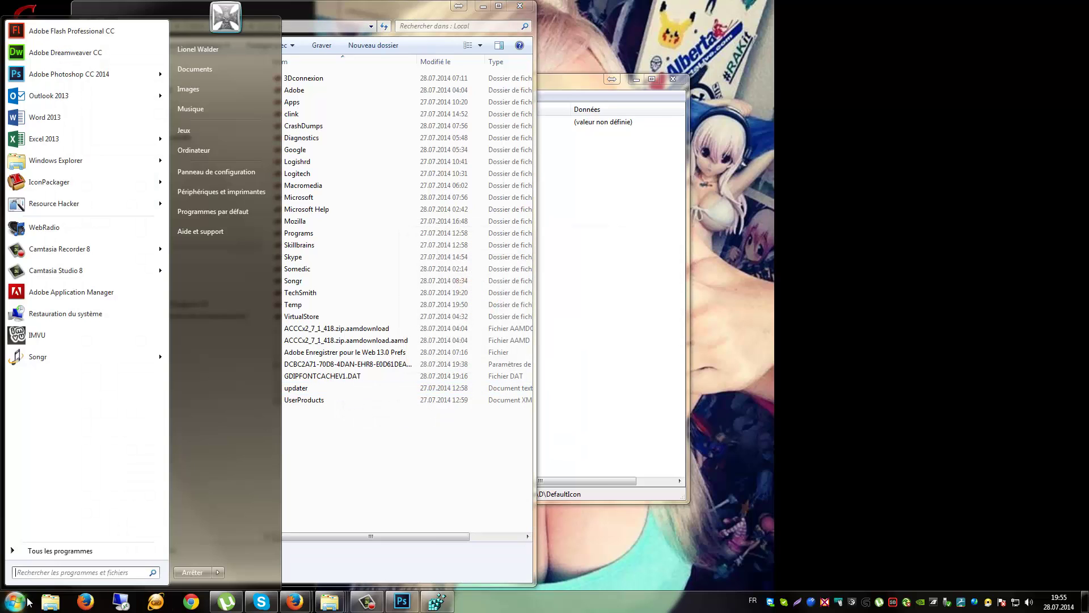
pyautogui.moveTo(218, 572)
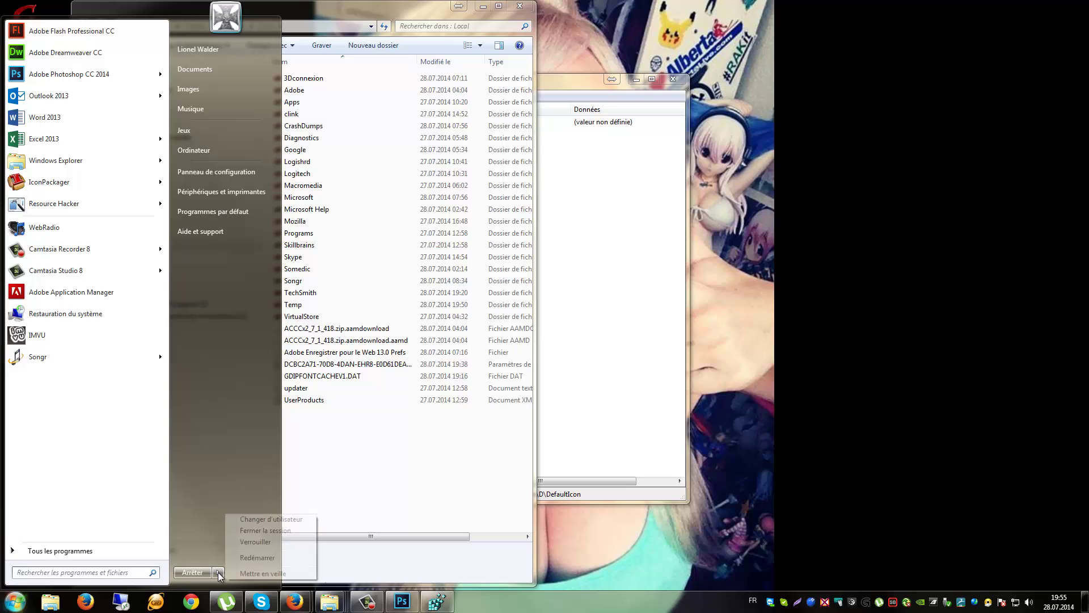
pyautogui.click(269, 531)
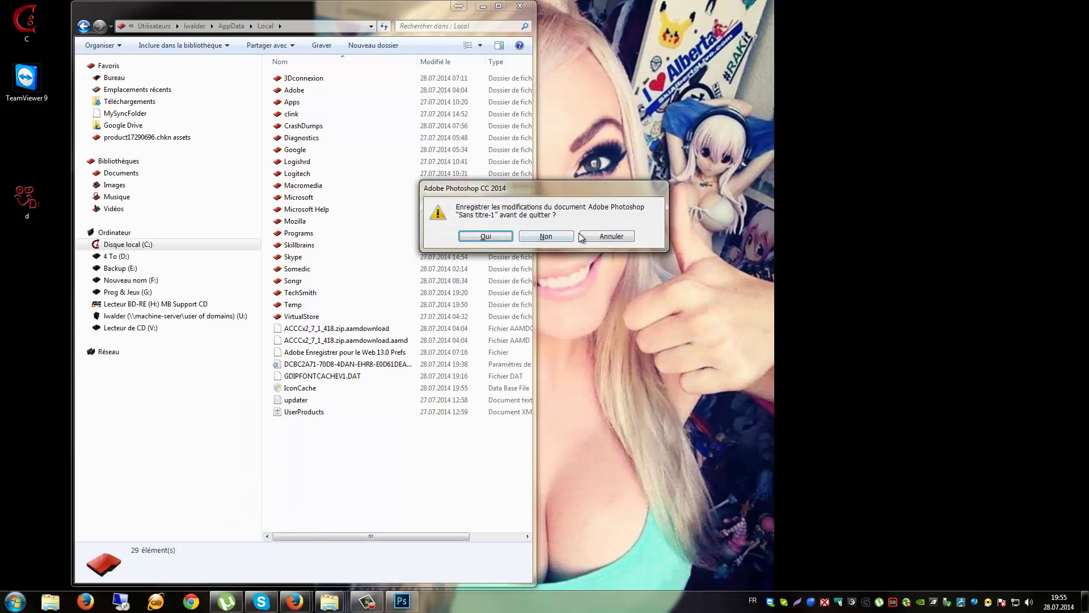
pyautogui.click(603, 239)
pyautogui.click(666, 512)
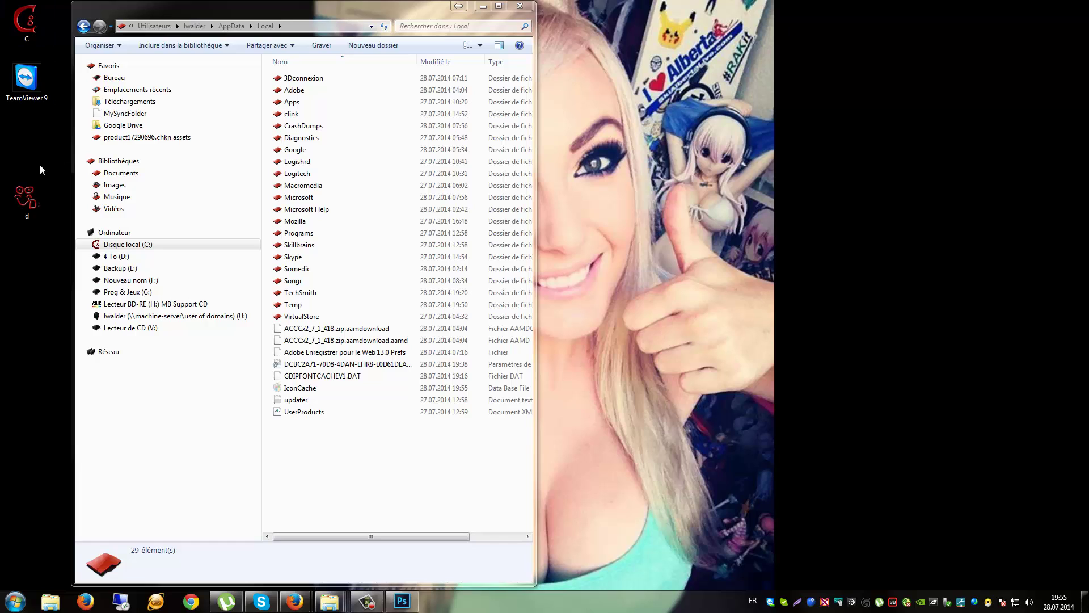
# Step: Place the desktop file d beside the C icon and move the Explorer window clear of it
pyautogui.moveTo(26, 213); pyautogui.dragTo(79, 25)
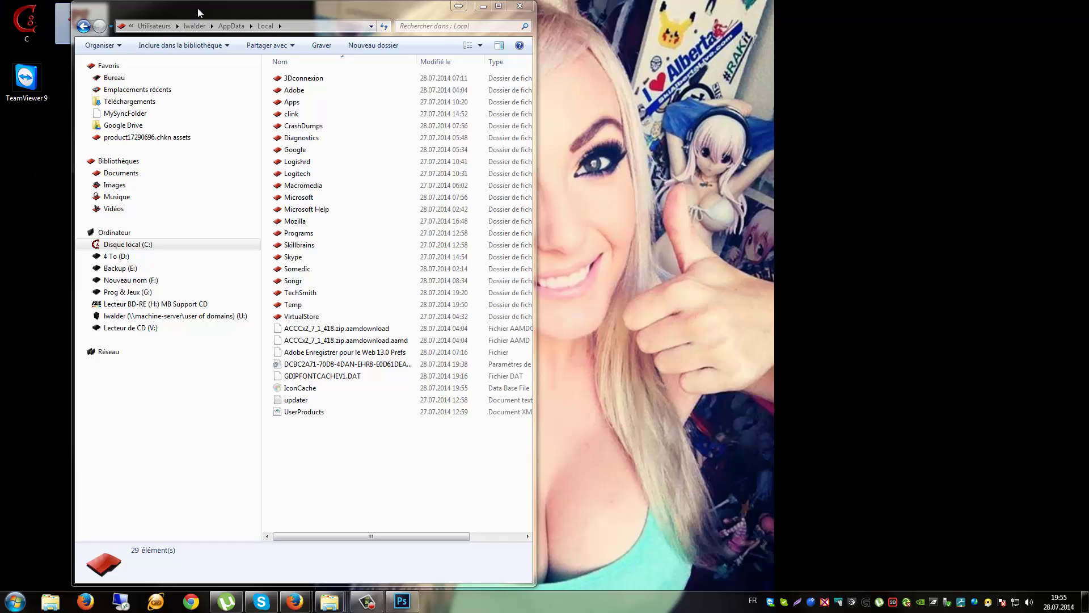
pyautogui.moveTo(197, 9); pyautogui.dragTo(347, 28)
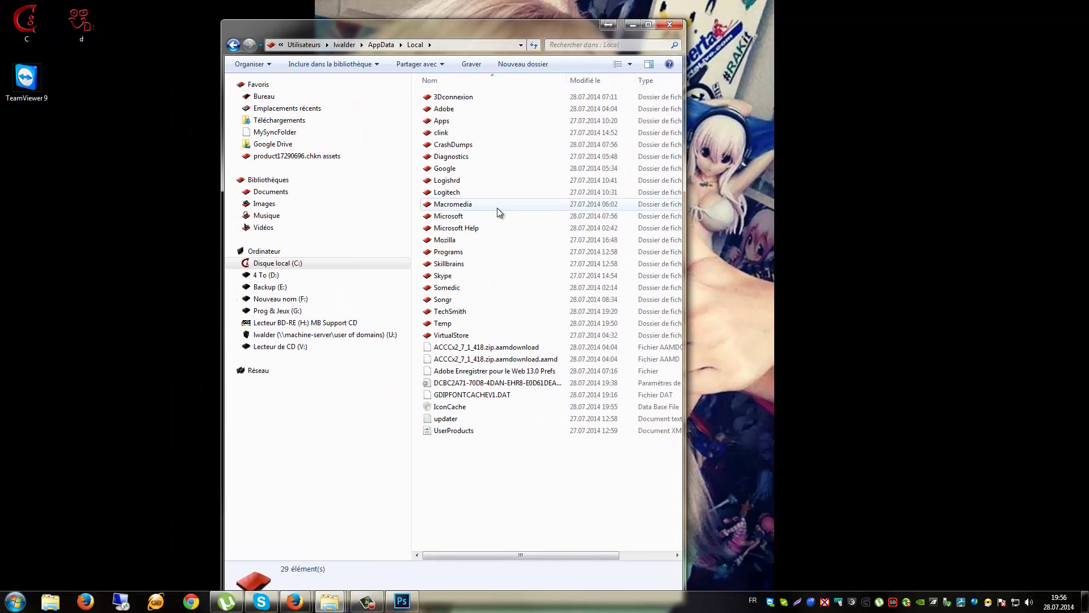